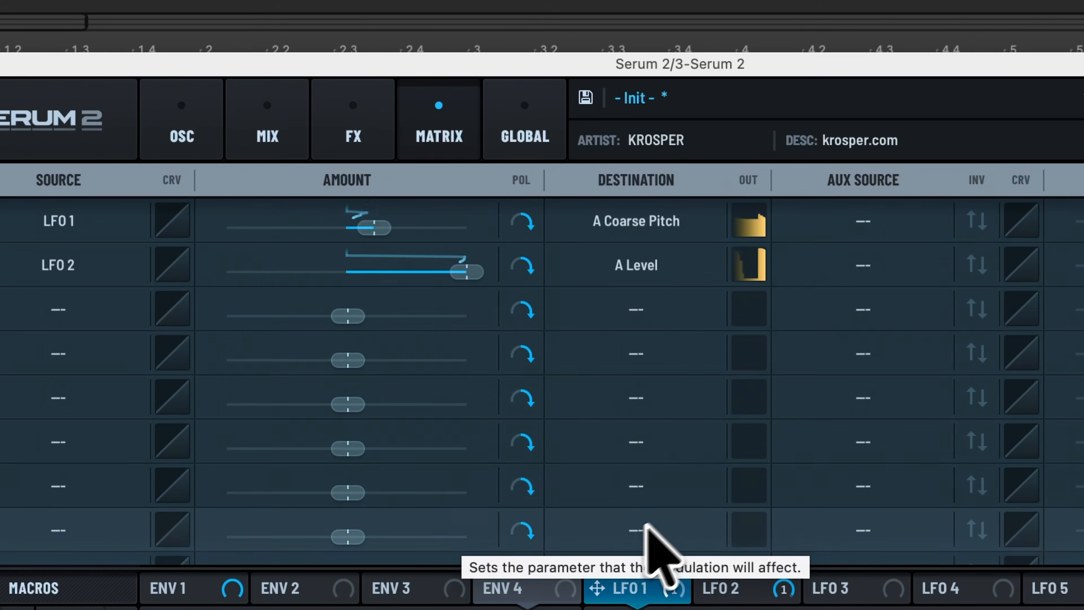
- Shape LFO 3 as a steep exponential decay from its peak to zero and set it to Envelope mode
click(193, 124)
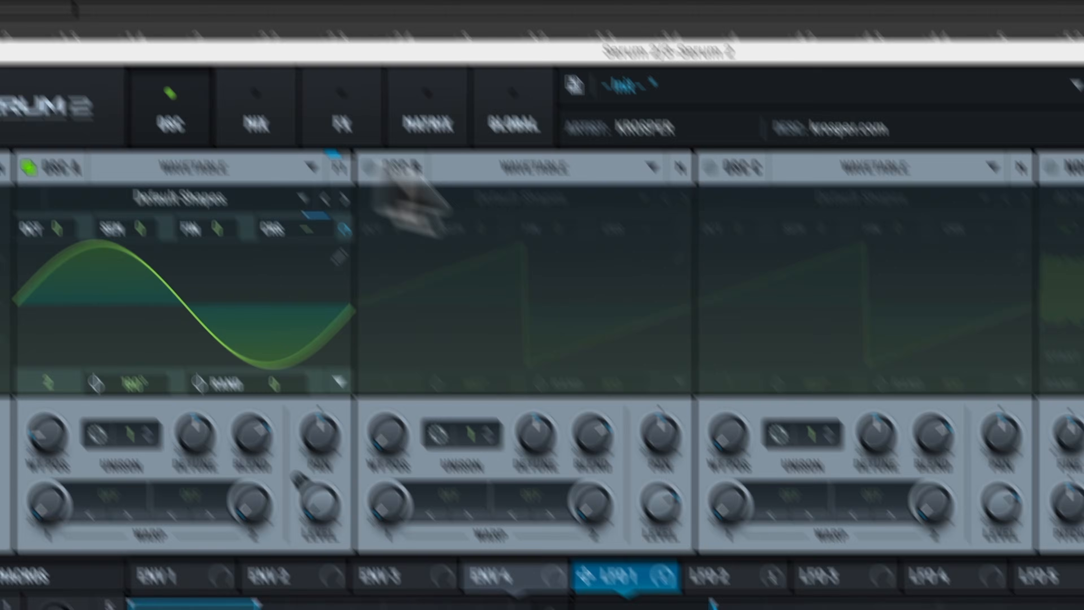
click(830, 588)
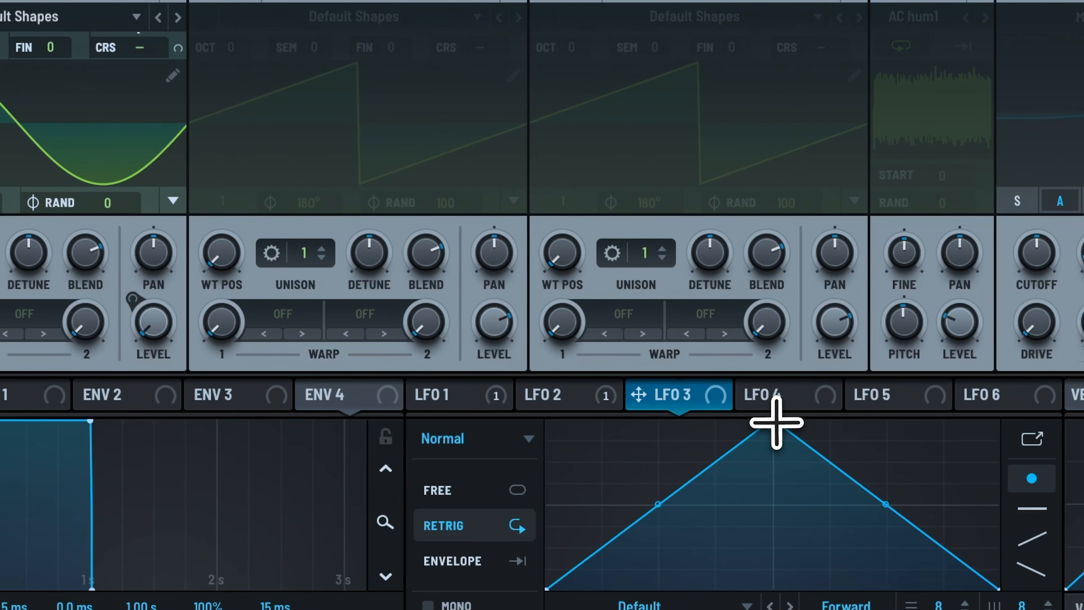
drag(776, 422, 496, 328)
click(487, 562)
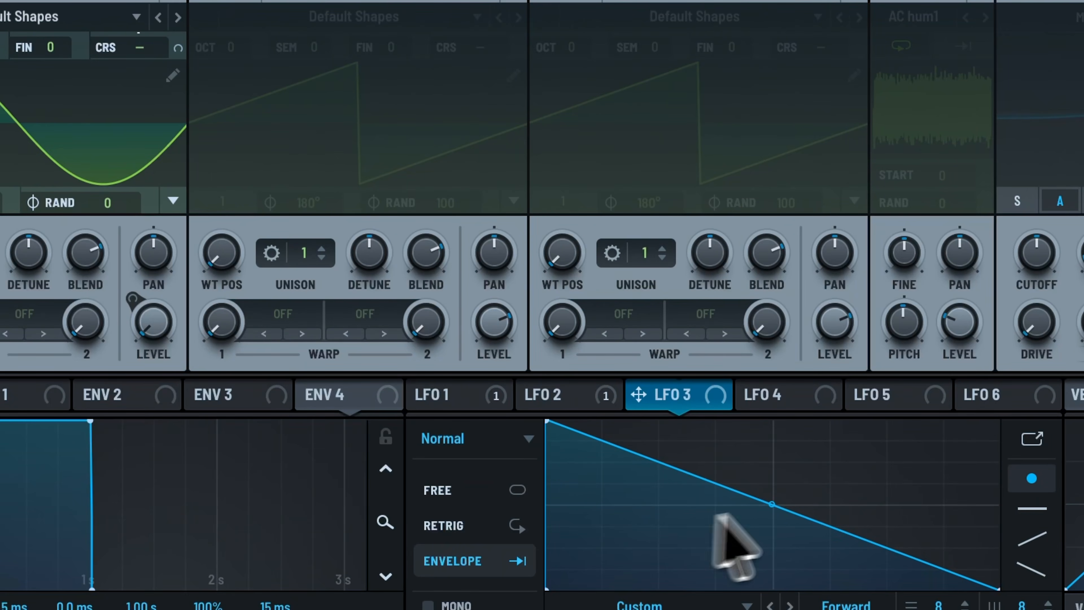
drag(773, 511, 772, 555)
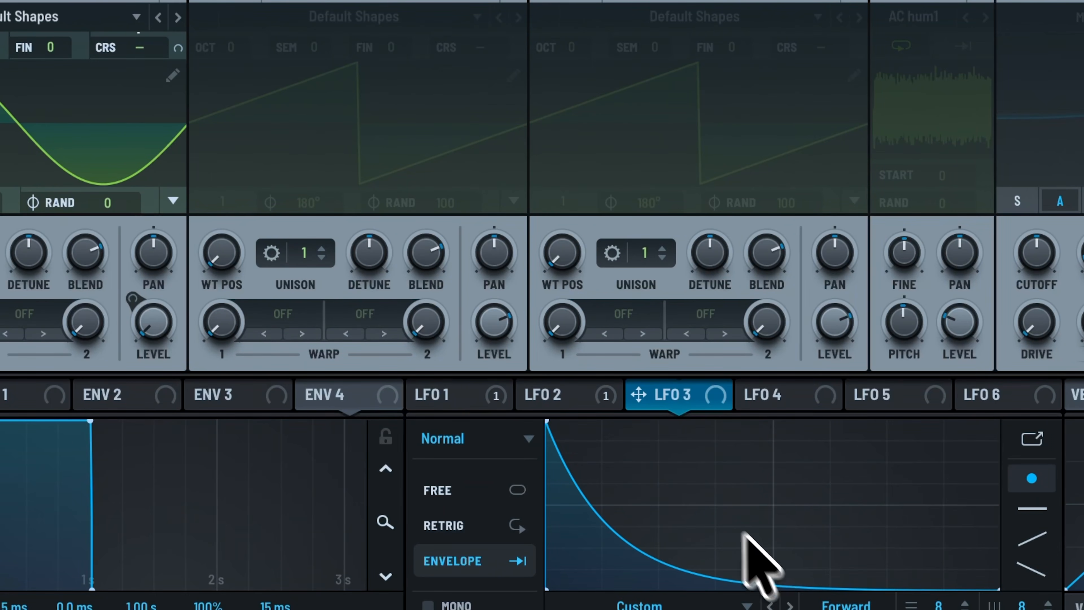
- Assign LFO 3 to oscillator A's coarse pitch with unipolar modulation and an amount of about 30%
drag(681, 401, 140, 47)
click(430, 44)
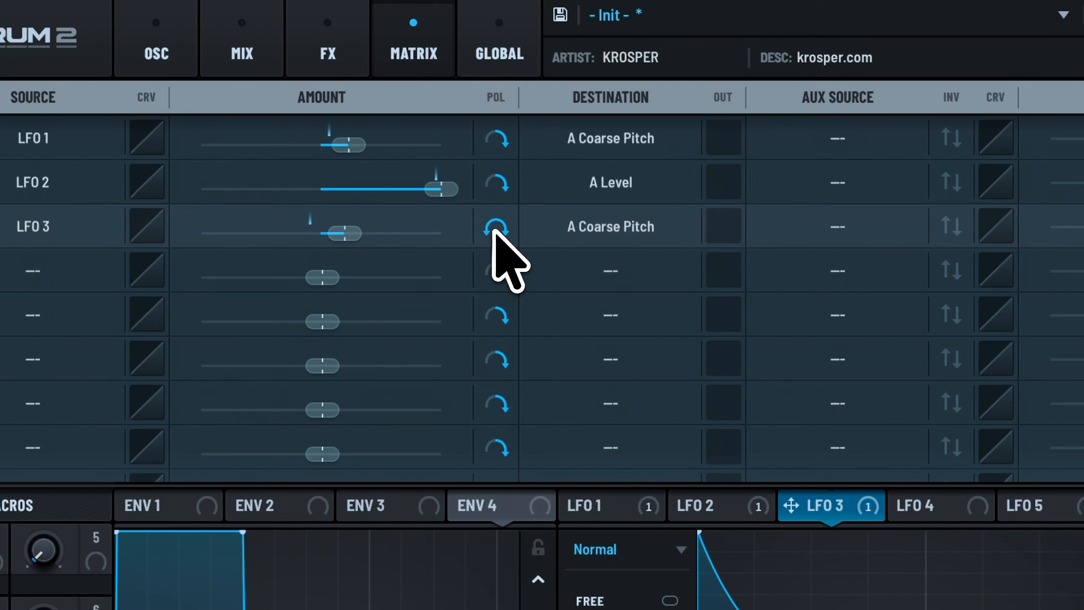
drag(345, 233, 357, 235)
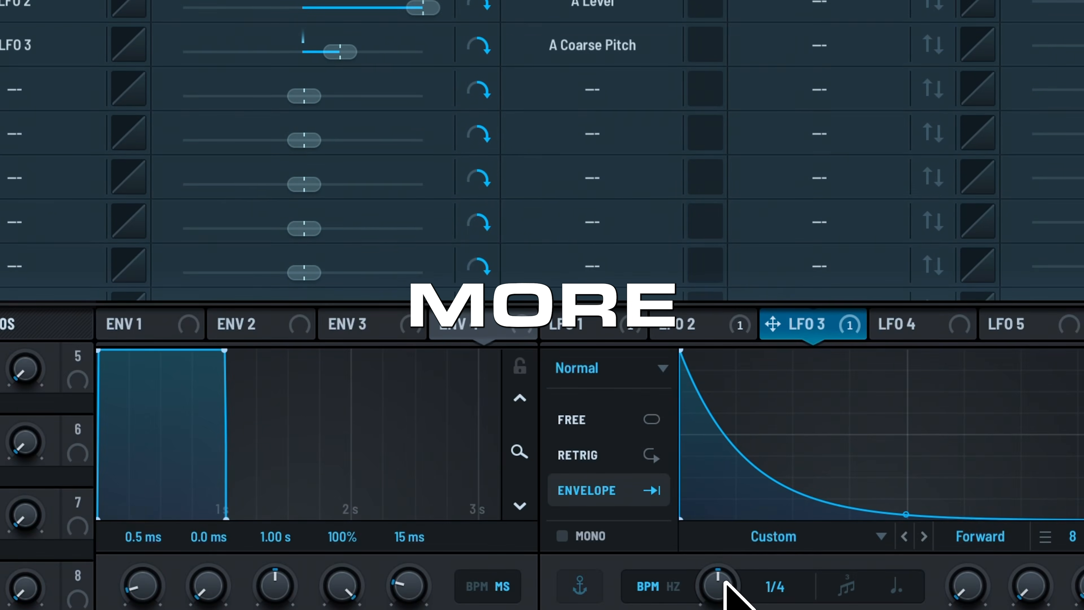
- Adjust LFO 3's rate and set its modulation of Main Tuning to about 9%
drag(724, 580, 732, 537)
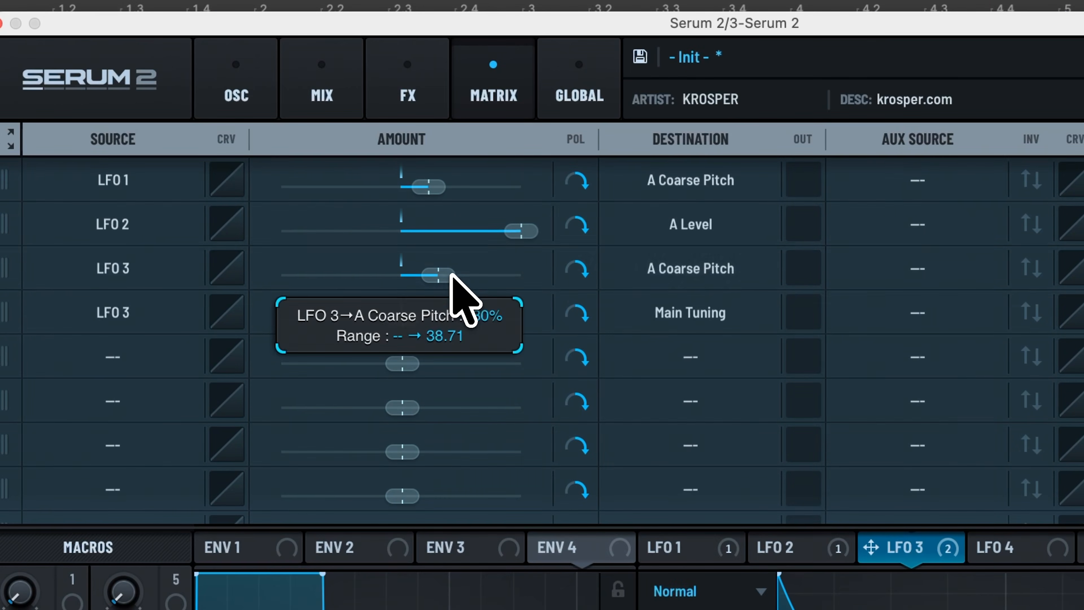
drag(404, 320, 403, 319)
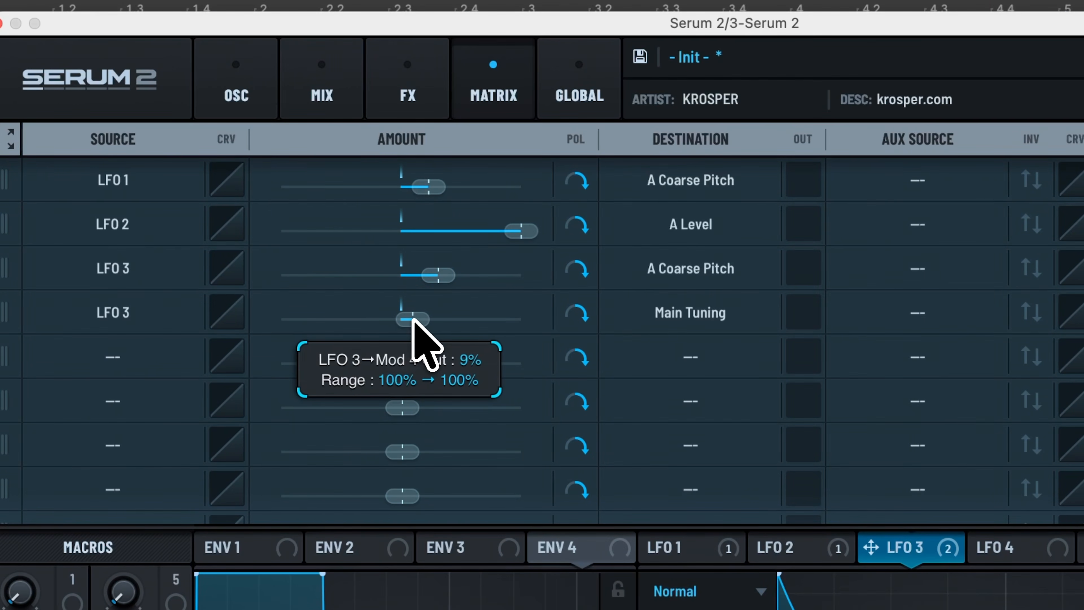
key(space)
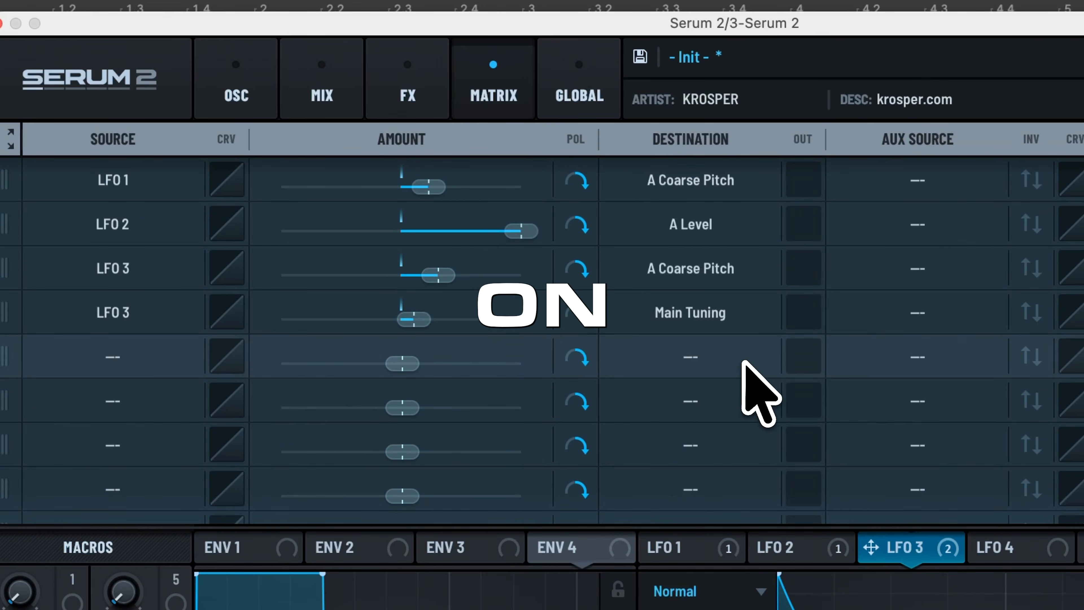
- Enable oscillator B and set both its random phase and its level to 0
click(234, 55)
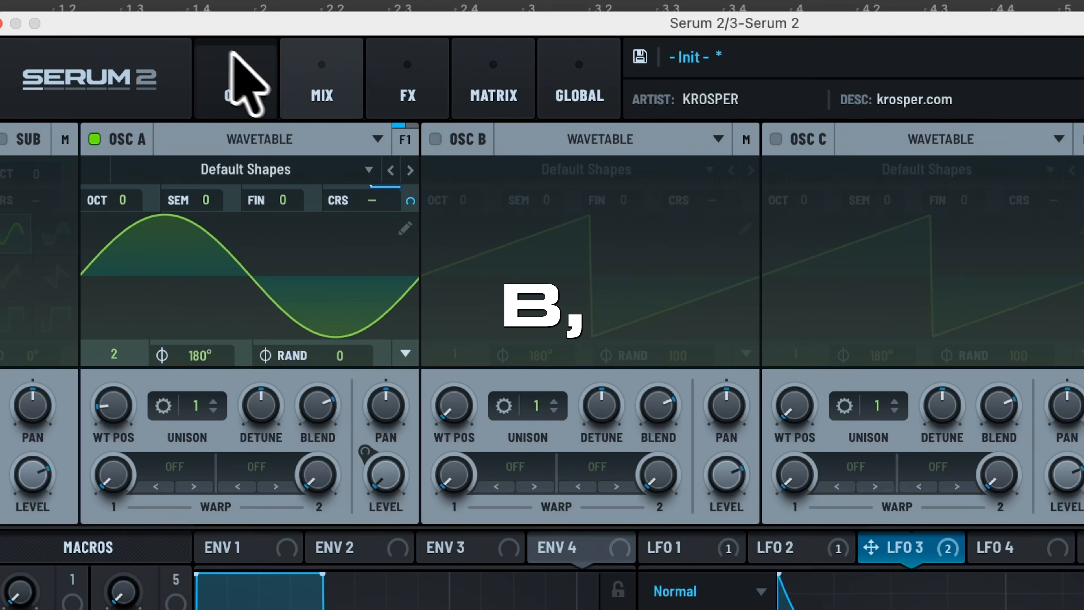
click(459, 141)
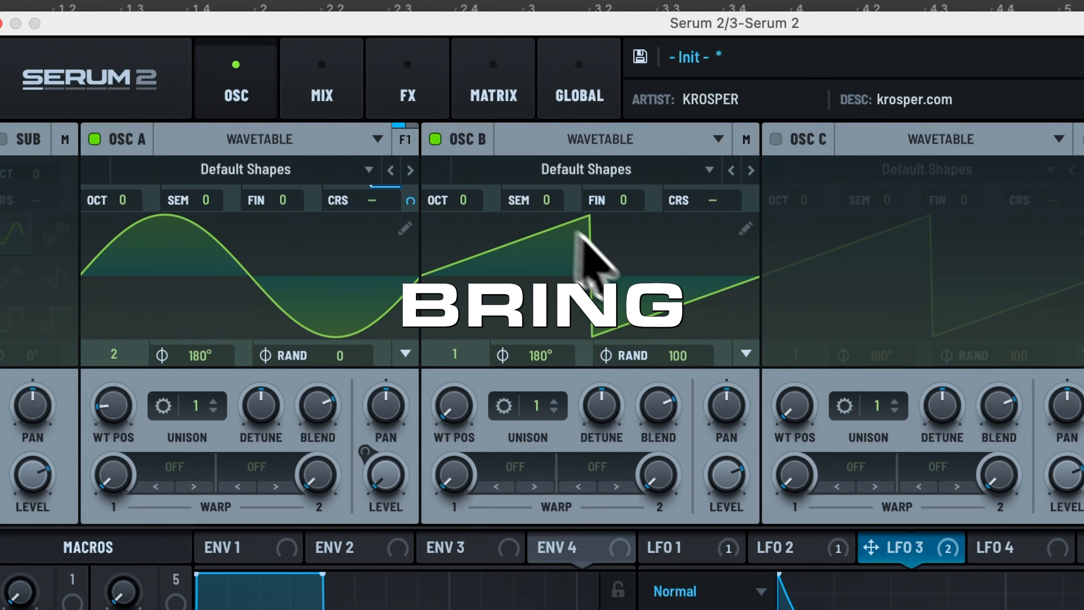
drag(684, 355, 686, 606)
drag(357, 273, 375, 550)
- Shape LFO 4 as a rising S-curve in Envelope mode and assign it to oscillator B's level
click(596, 295)
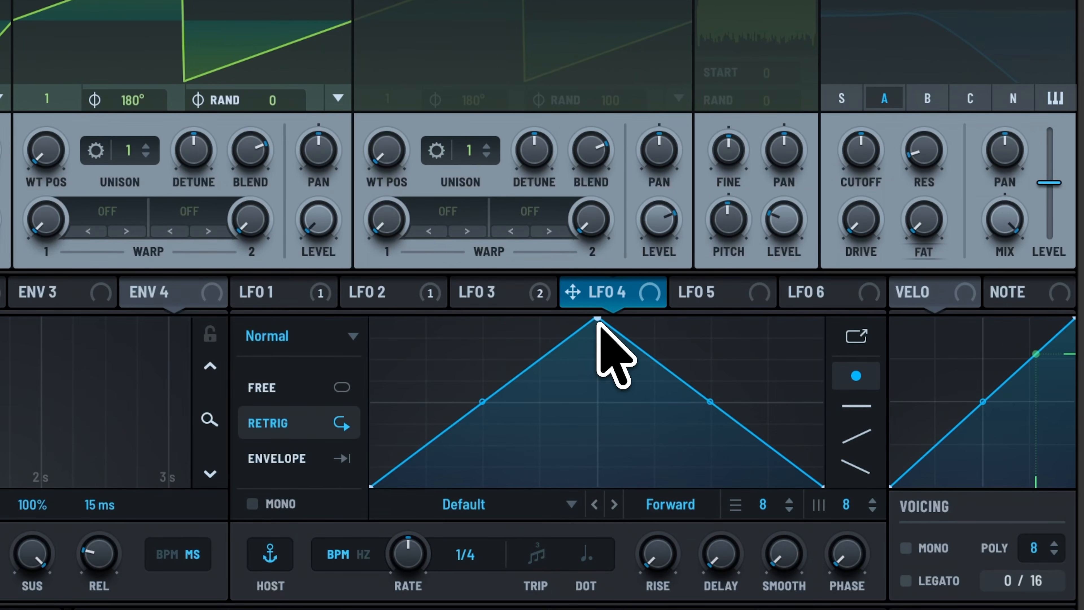
drag(599, 323, 817, 276)
double_click(676, 371)
drag(676, 371, 597, 402)
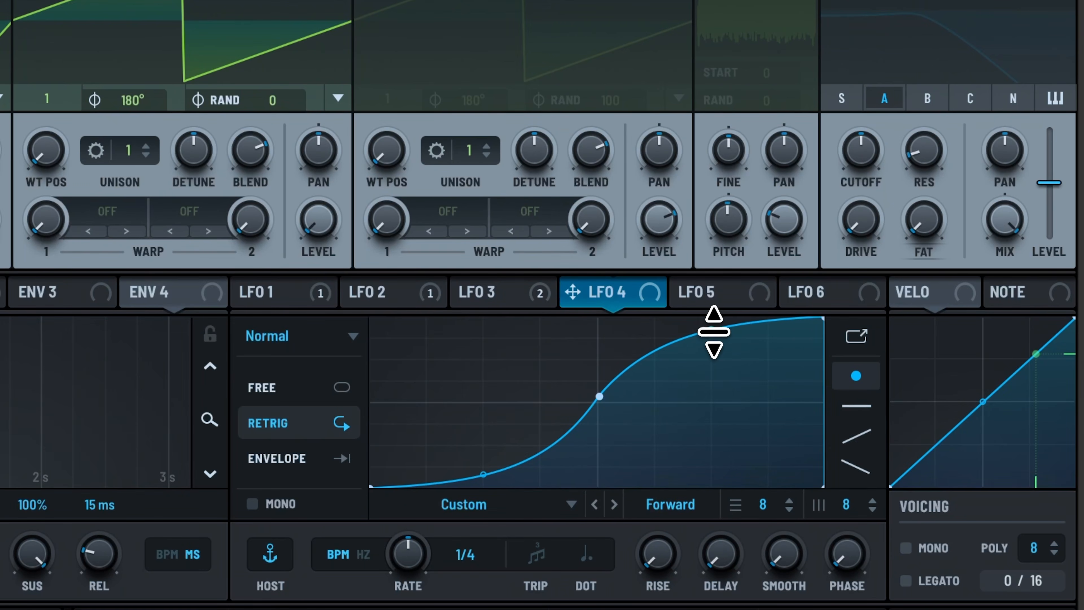
drag(633, 295, 333, 224)
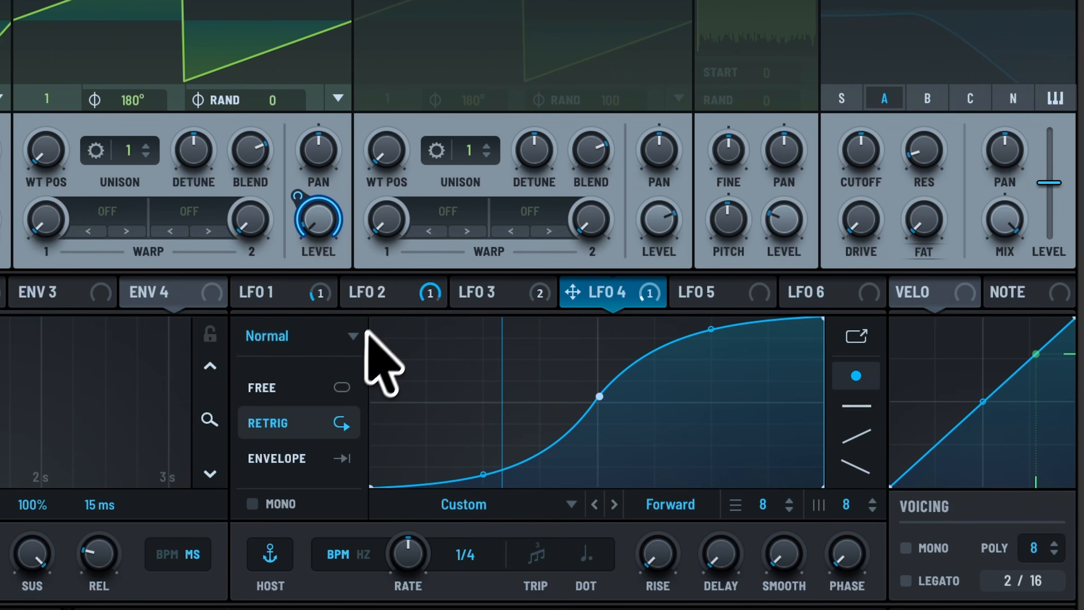
click(297, 461)
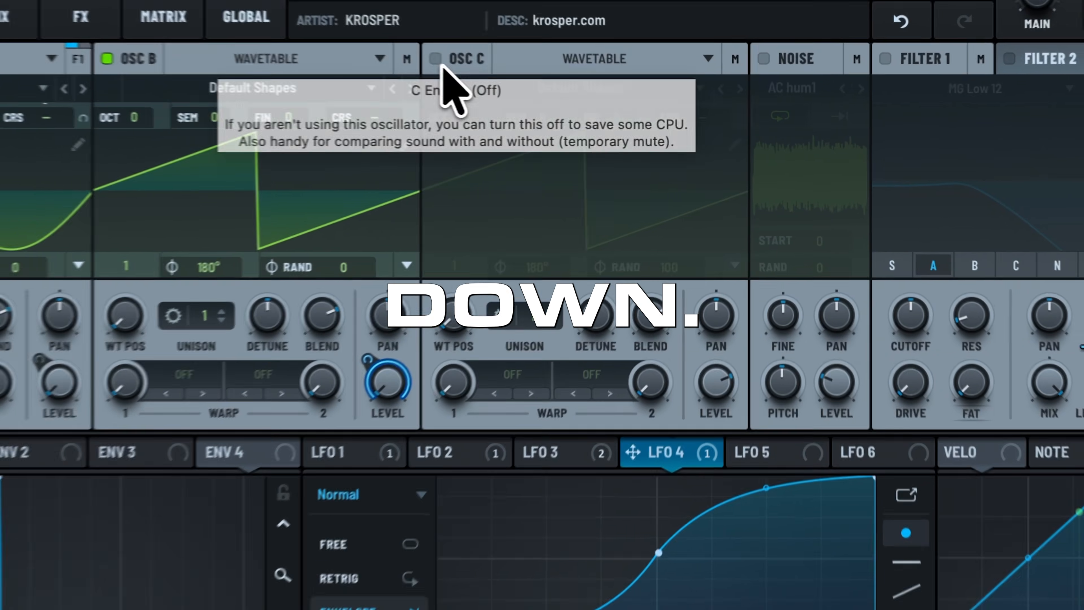
- Enable oscillator C with random phase 0 and load the S2 Digital wavetable Talking Vox at wavetable position 41
click(438, 61)
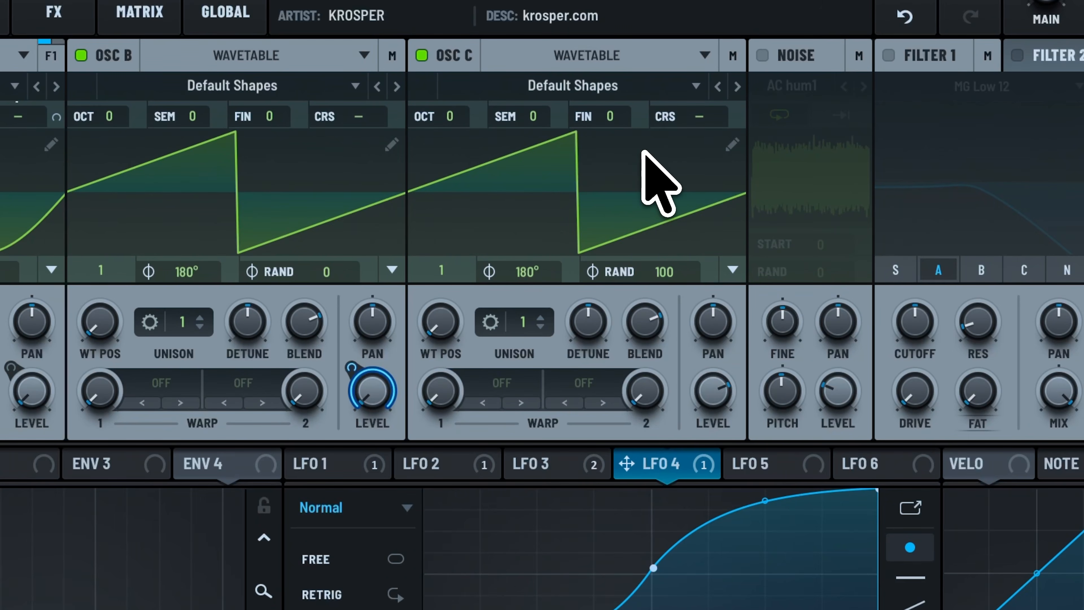
drag(661, 269, 678, 606)
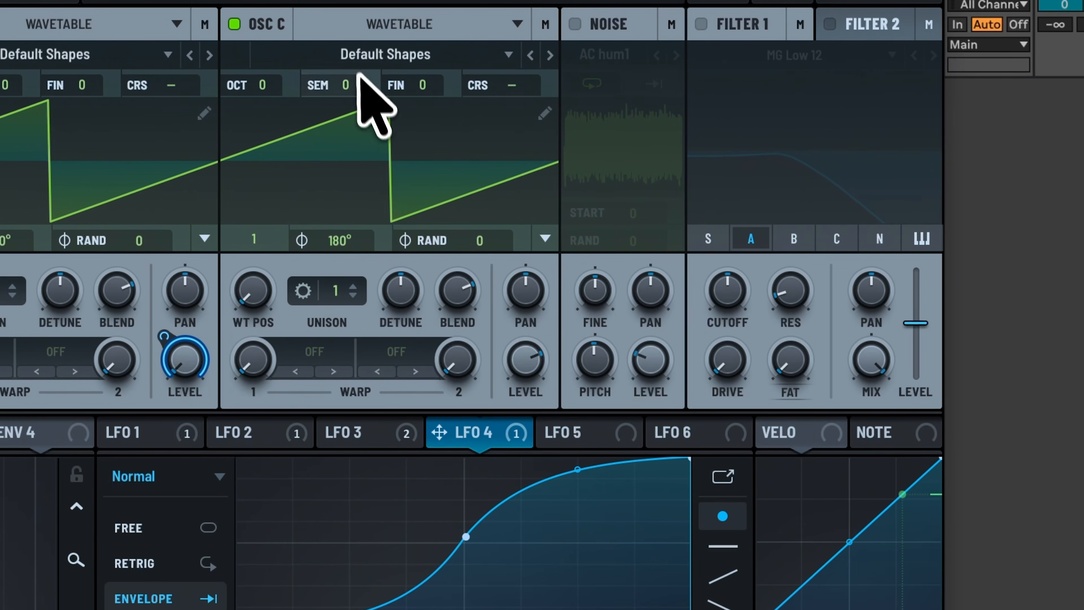
click(358, 59)
mouse_move(354, 148)
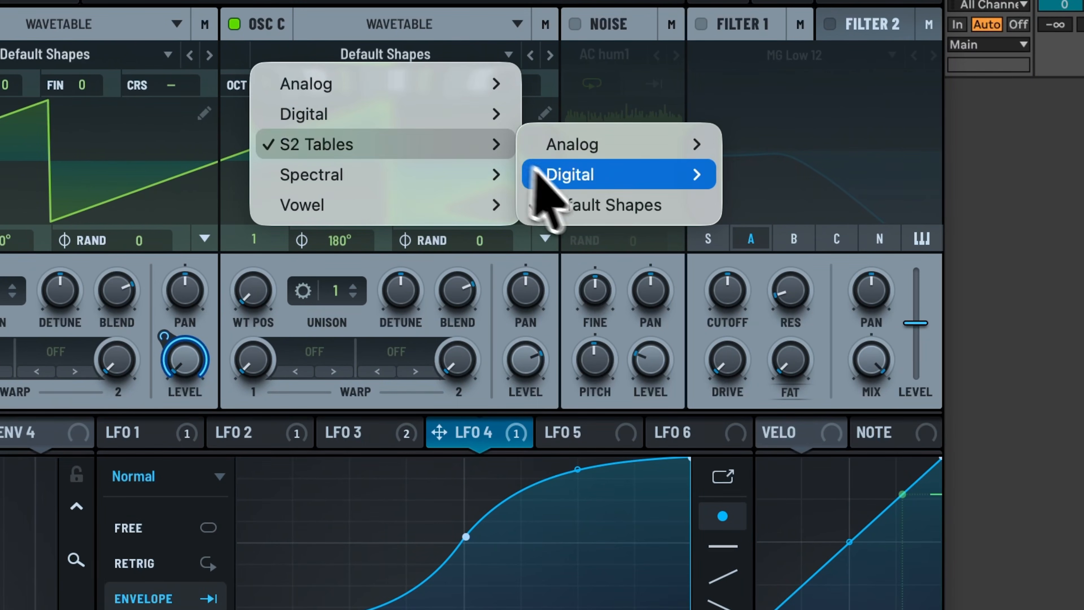
scroll(804, 495, down, 15)
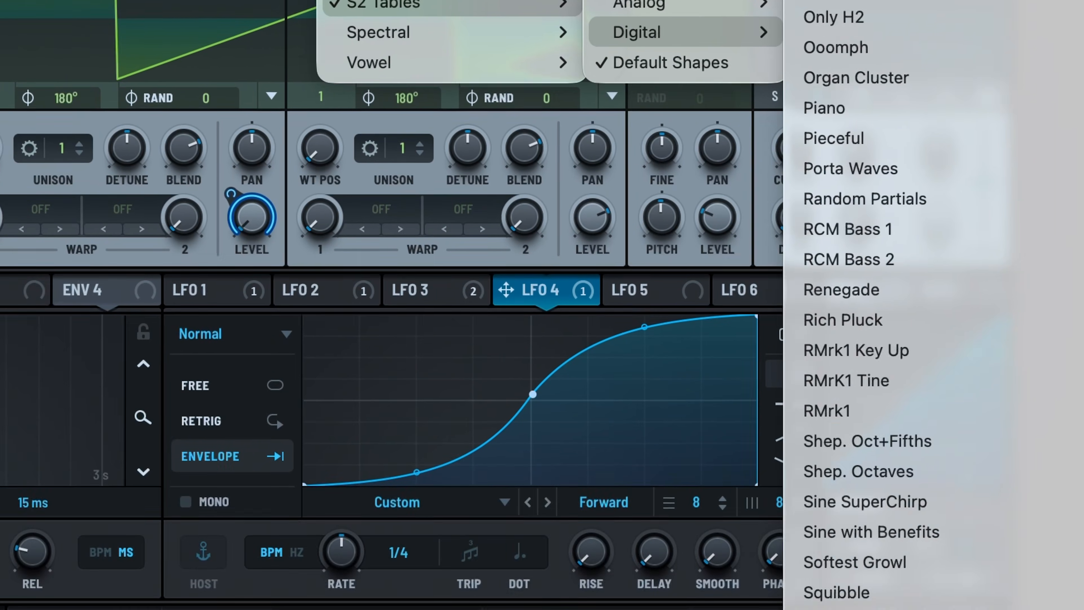
click(857, 607)
drag(323, 147, 323, 95)
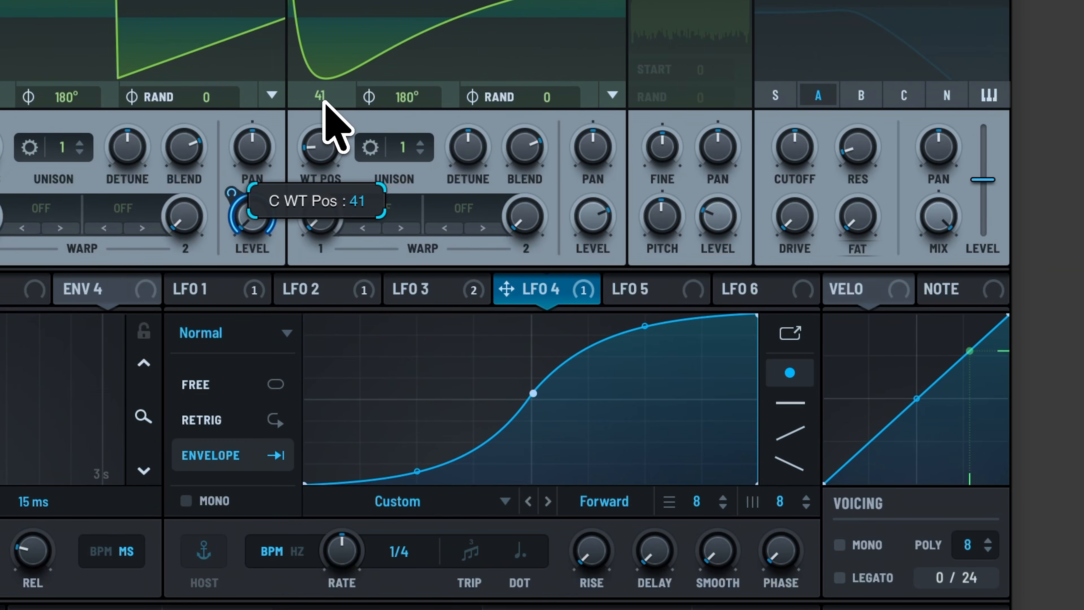
- Shape LFO 5 in Envelope mode as a long linear rise with a short fall, and assign it to oscillator C's level
click(679, 292)
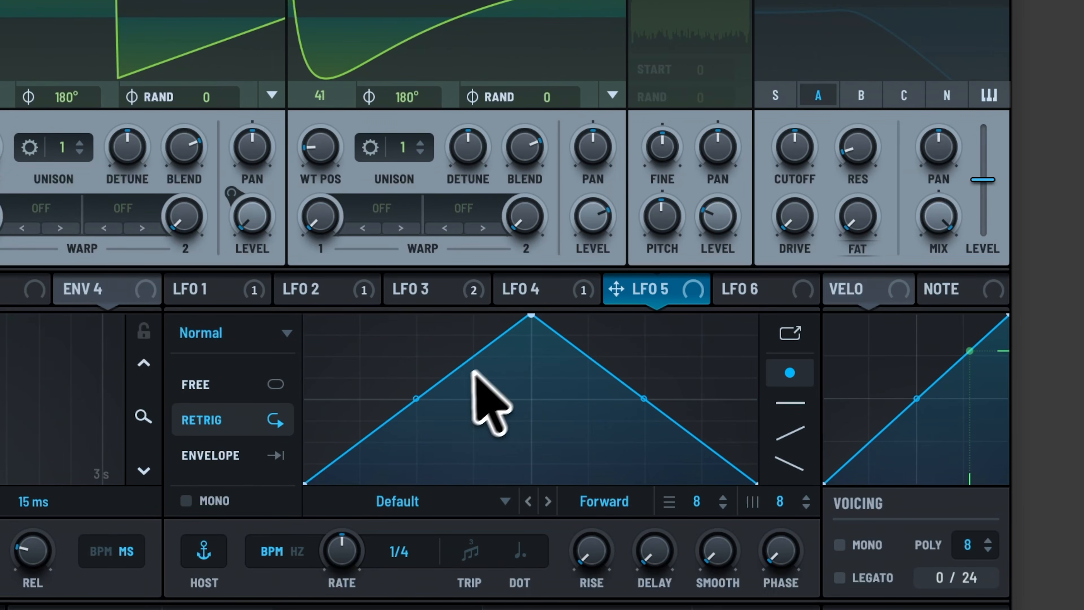
click(239, 455)
drag(531, 316, 602, 319)
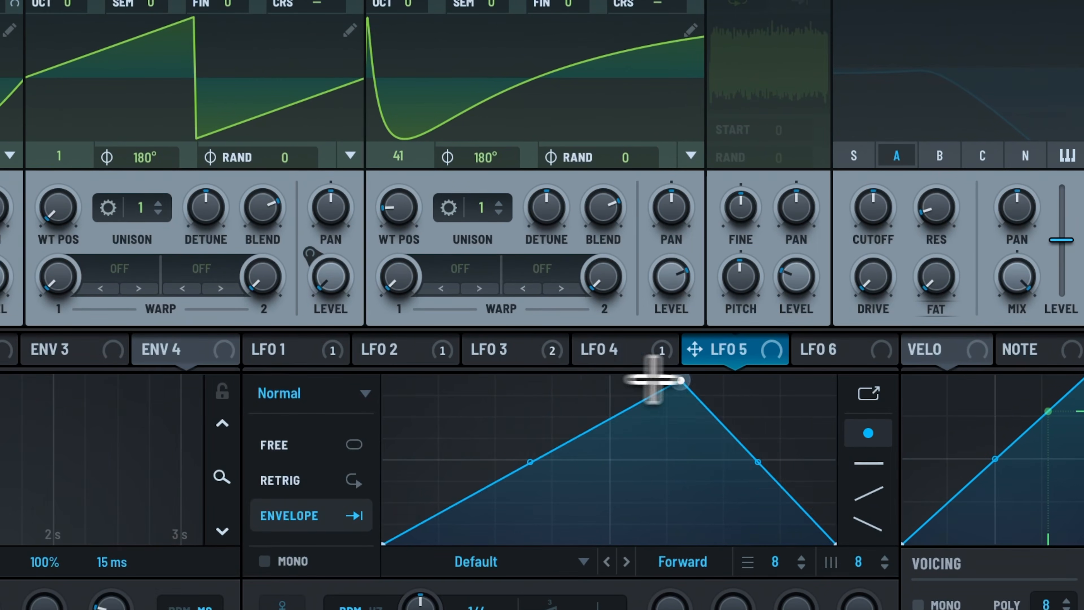
drag(653, 379, 690, 85)
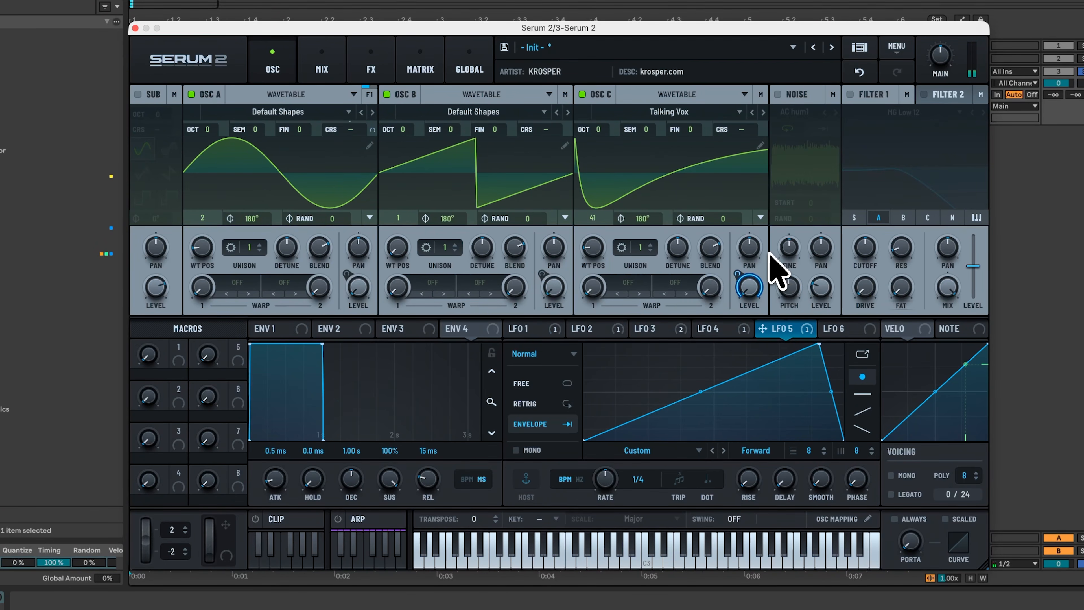
- Add a Filter effect to the main effects chain and set its type to Allpasses
click(371, 64)
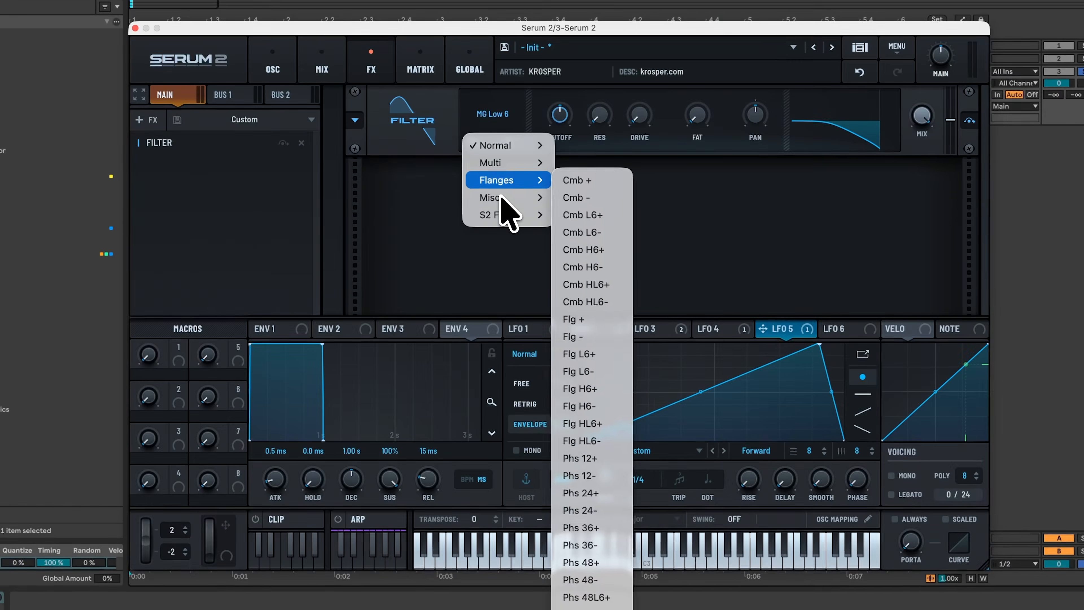
mouse_move(507, 198)
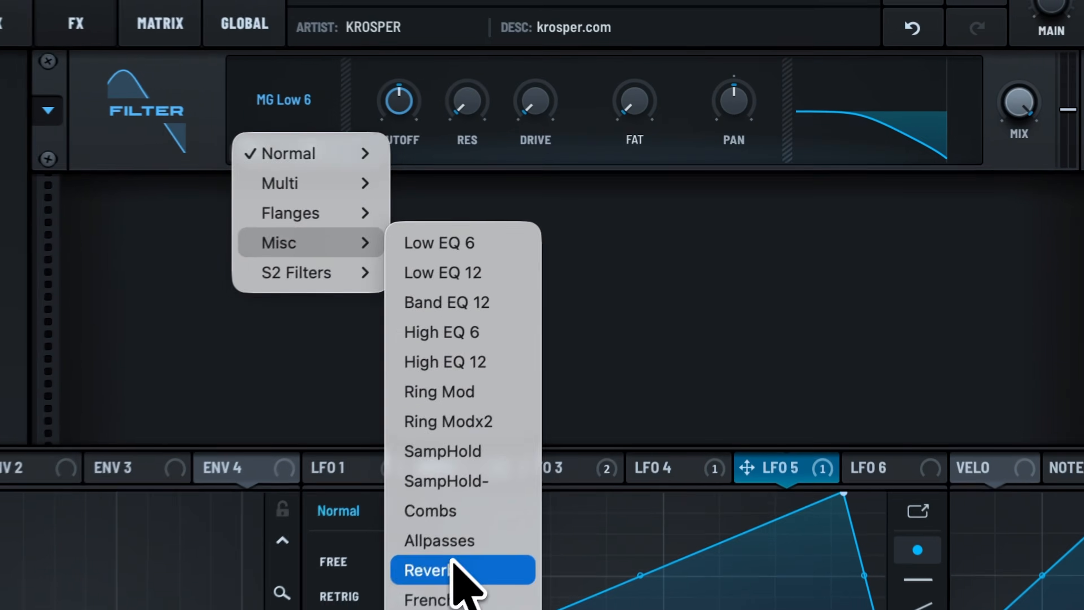
click(582, 388)
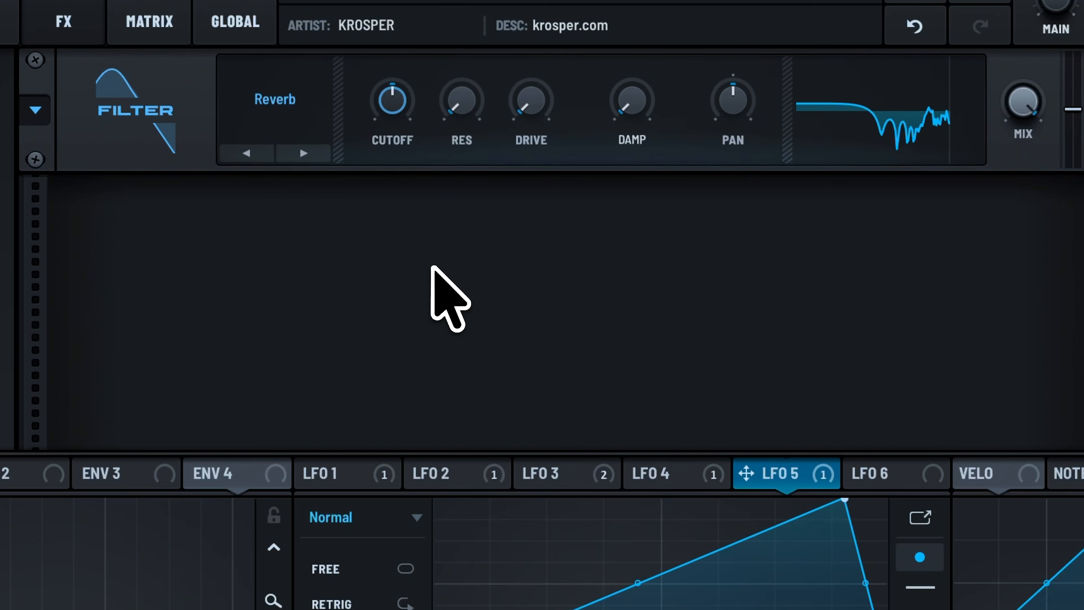
click(247, 154)
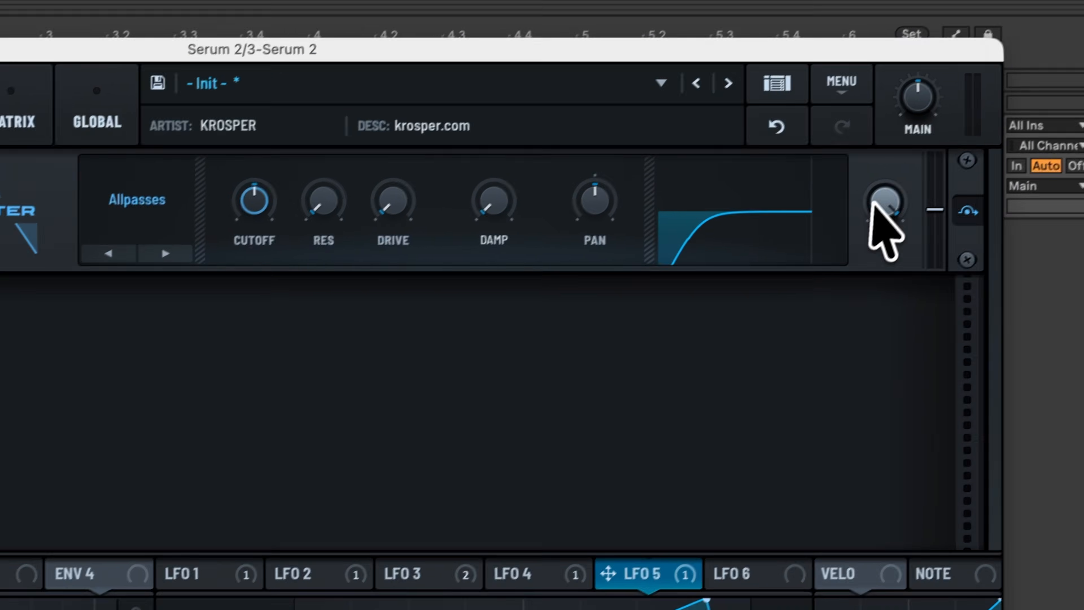
- Reduce the Allpasses filter's mix to slightly above half and raise its resonance moderately
drag(1019, 105, 1013, 252)
drag(864, 334, 863, 333)
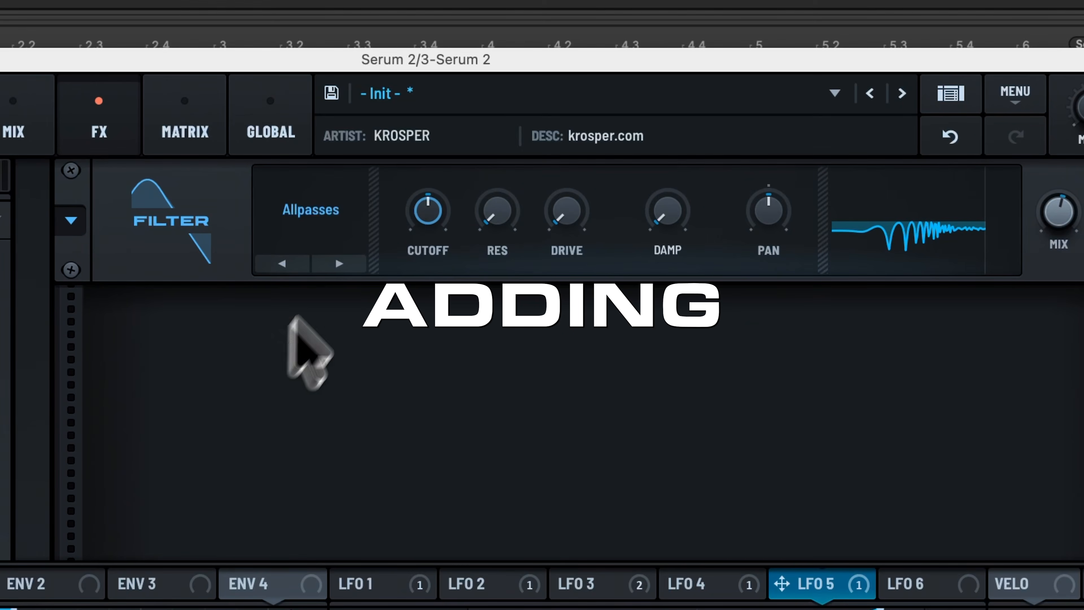
drag(486, 211, 504, 137)
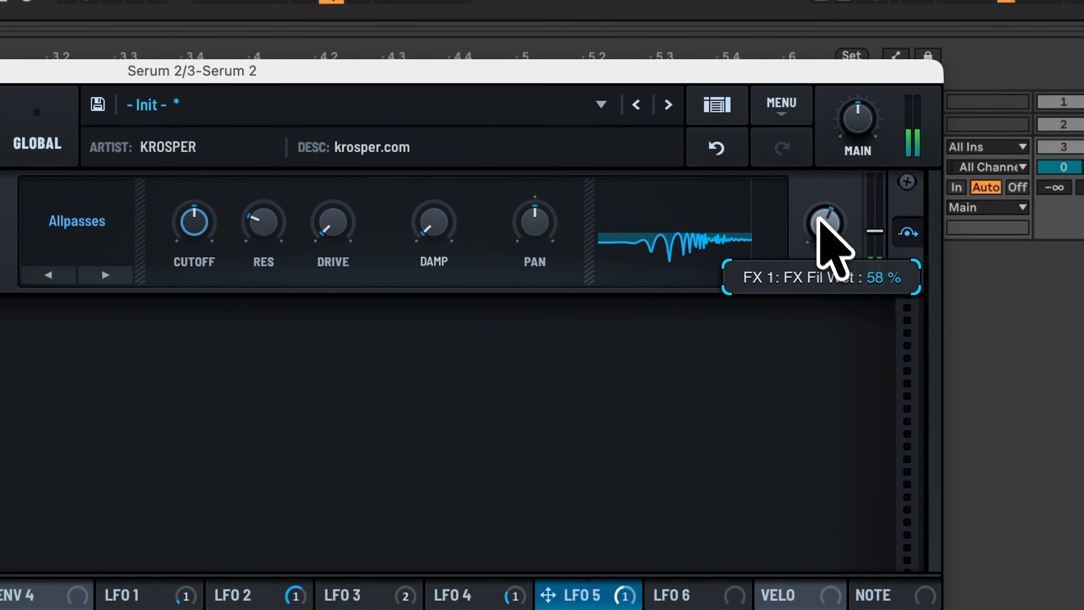
drag(1058, 224, 1051, 146)
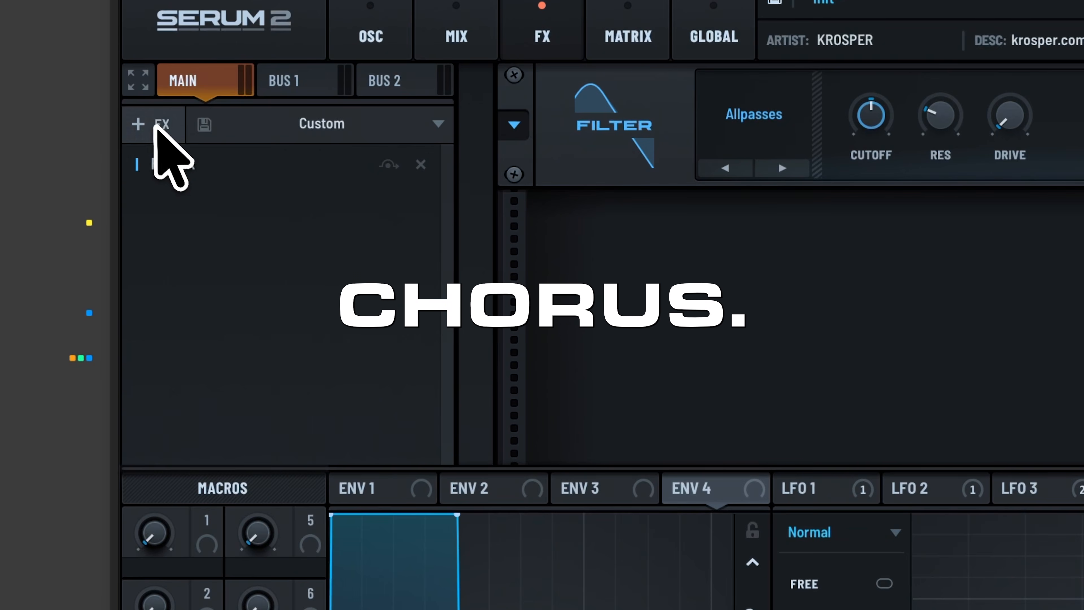
- Add a Chorus effect, reduce its depth and switch its built-in filter to high-pass (HPF)
click(158, 125)
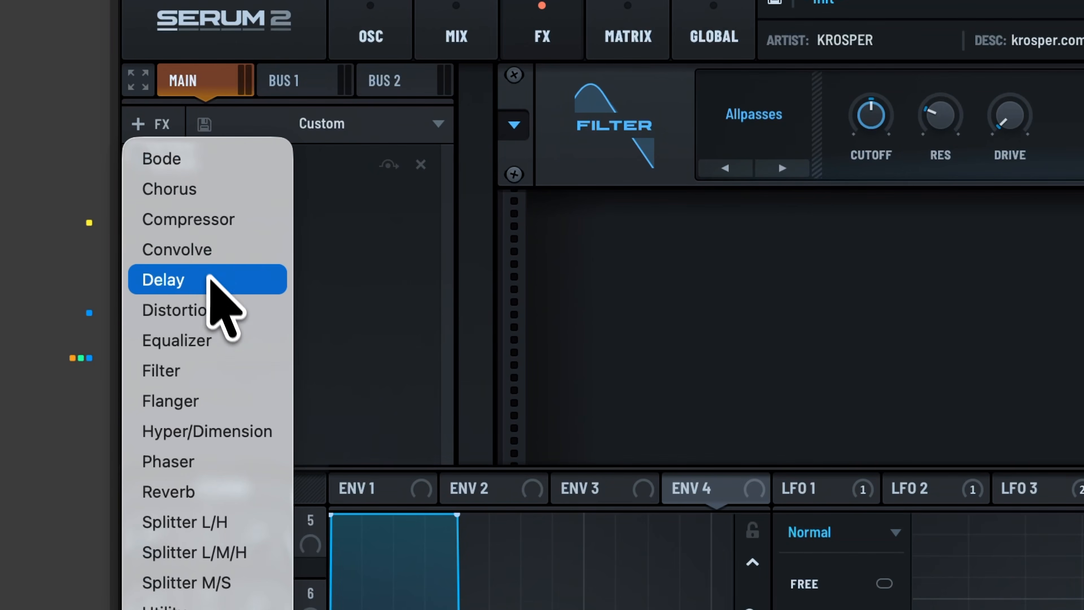
click(187, 191)
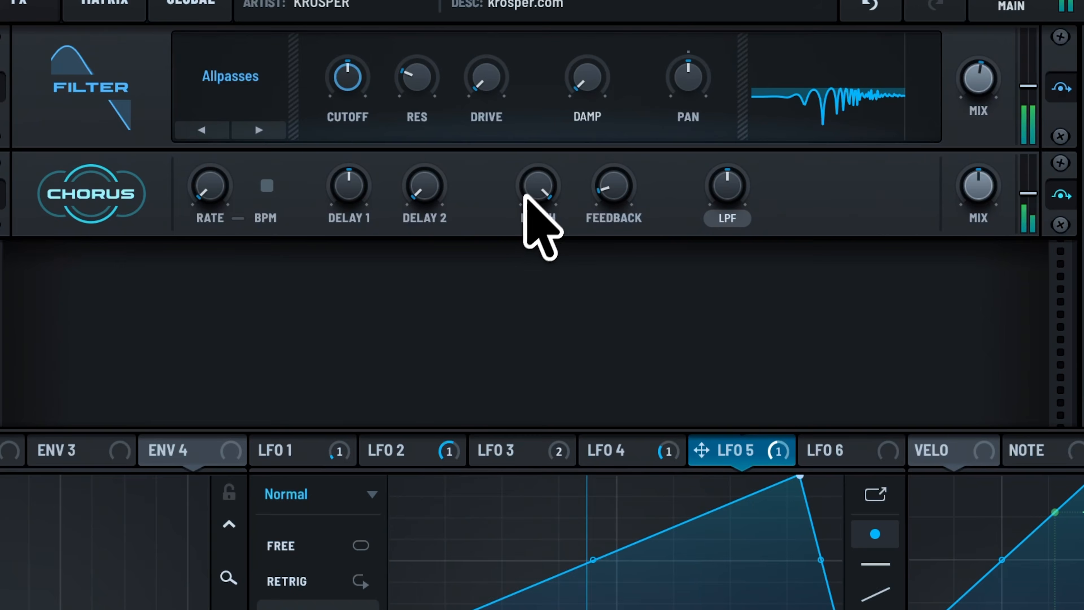
drag(527, 190, 529, 225)
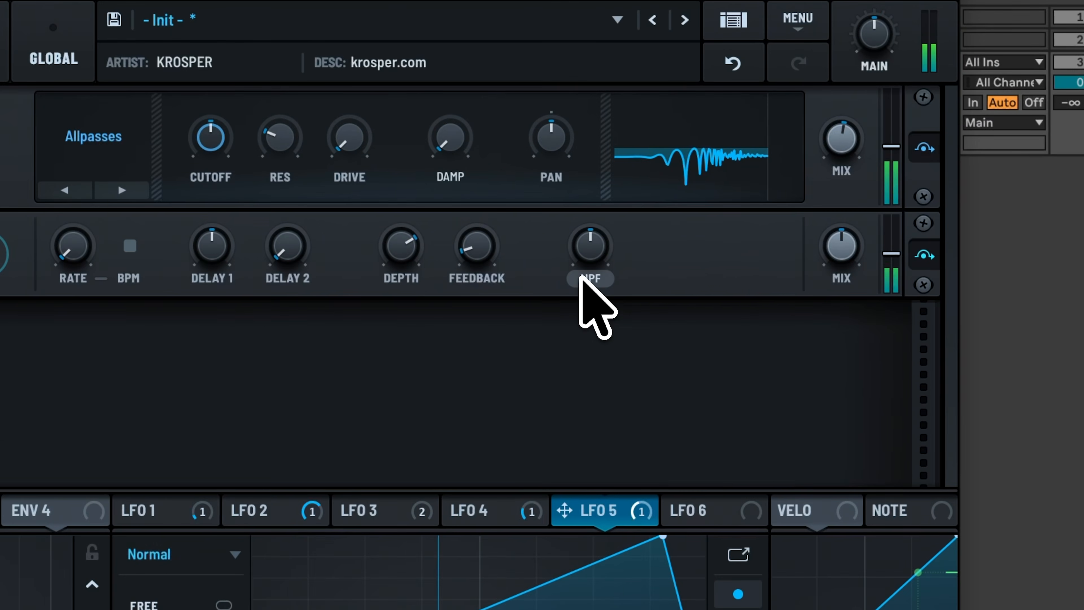
mouse_move(590, 246)
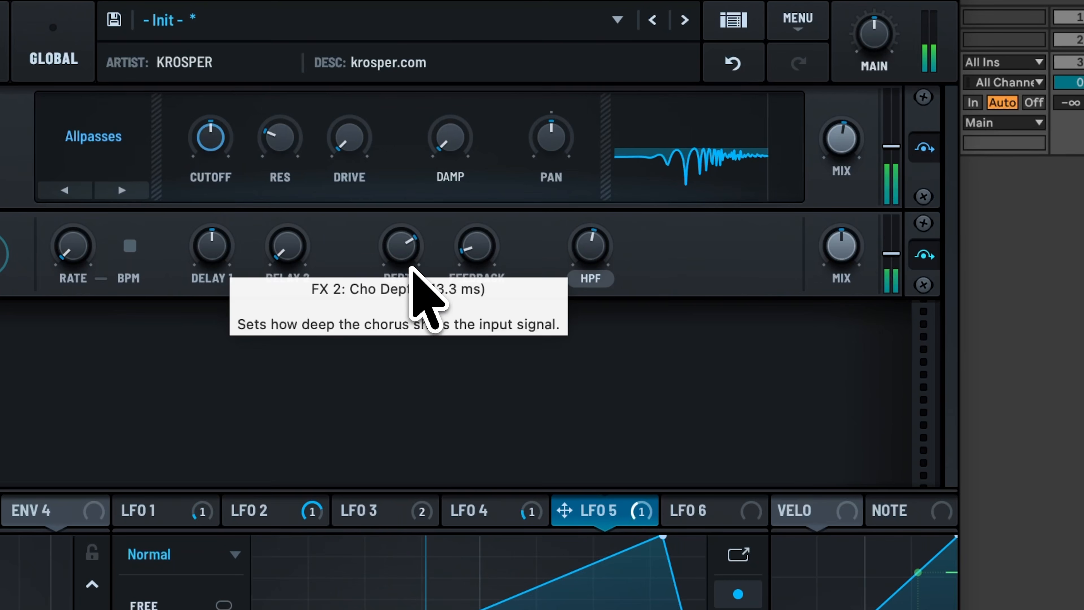
mouse_move(385, 256)
drag(387, 253, 386, 253)
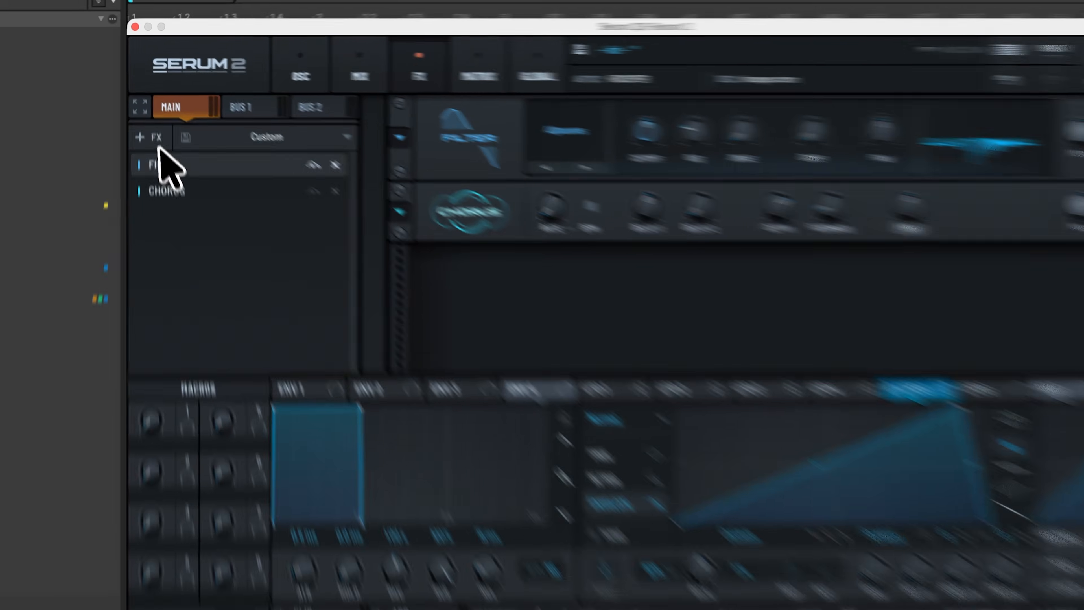
- Add a Distortion effect to the main chain with the Soft Sat. type and raise its drive well above half
click(147, 120)
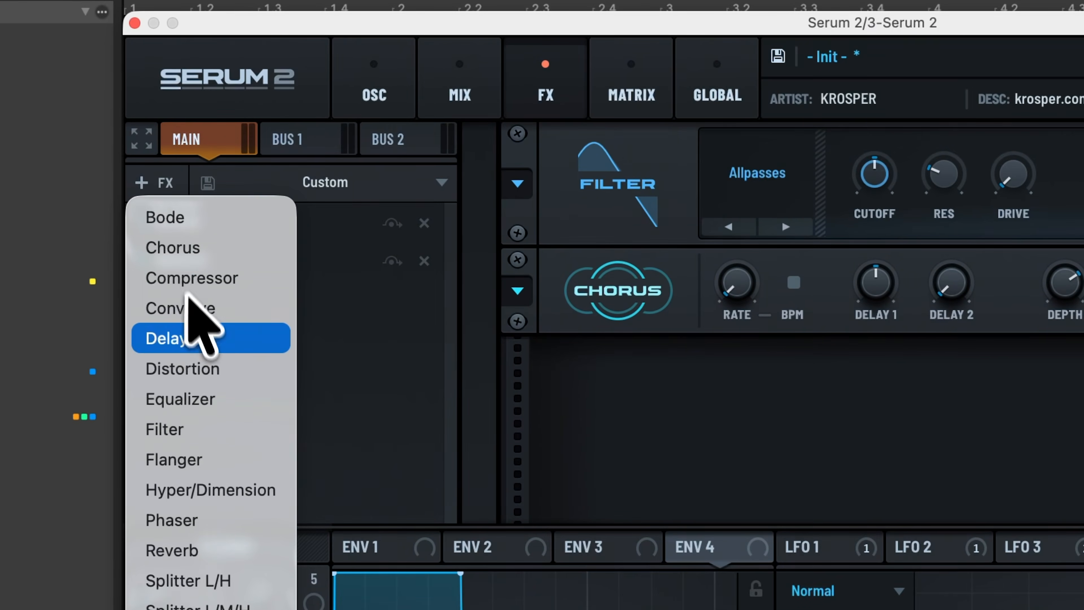
click(200, 363)
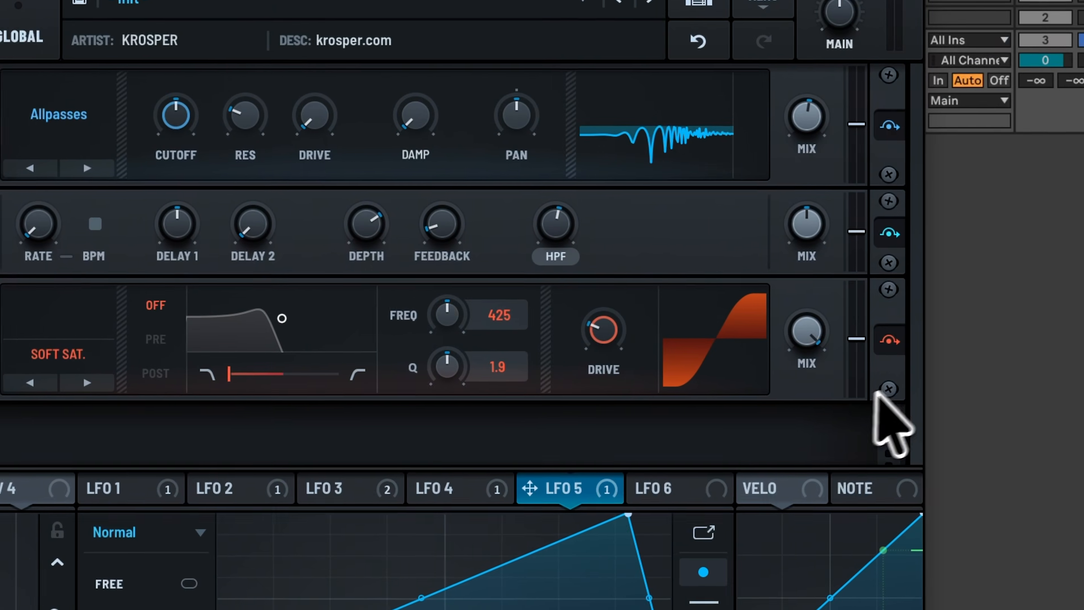
drag(623, 339, 624, 279)
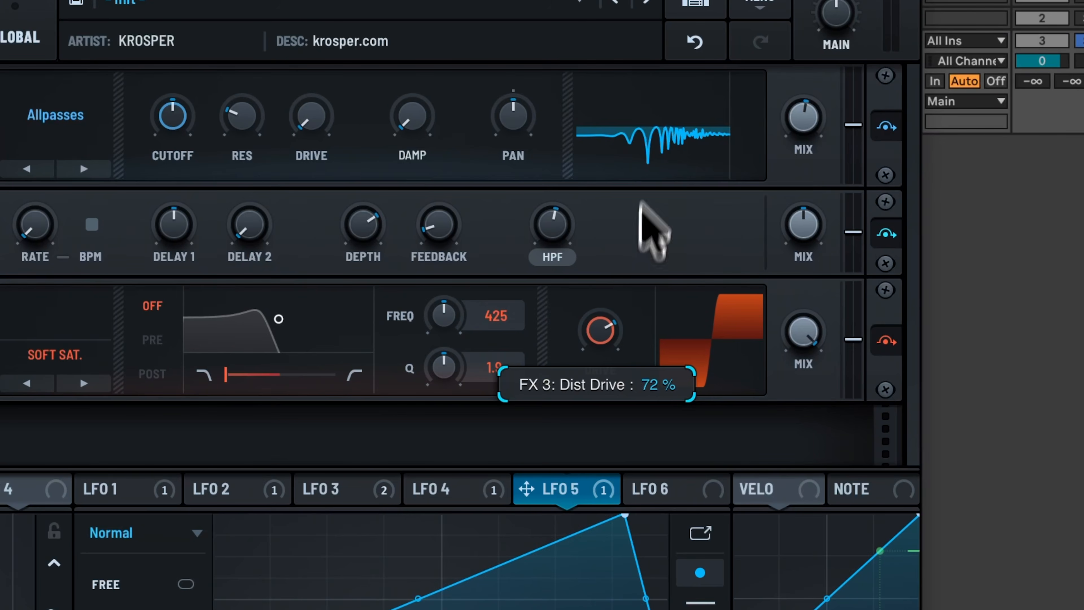
drag(598, 324, 597, 321)
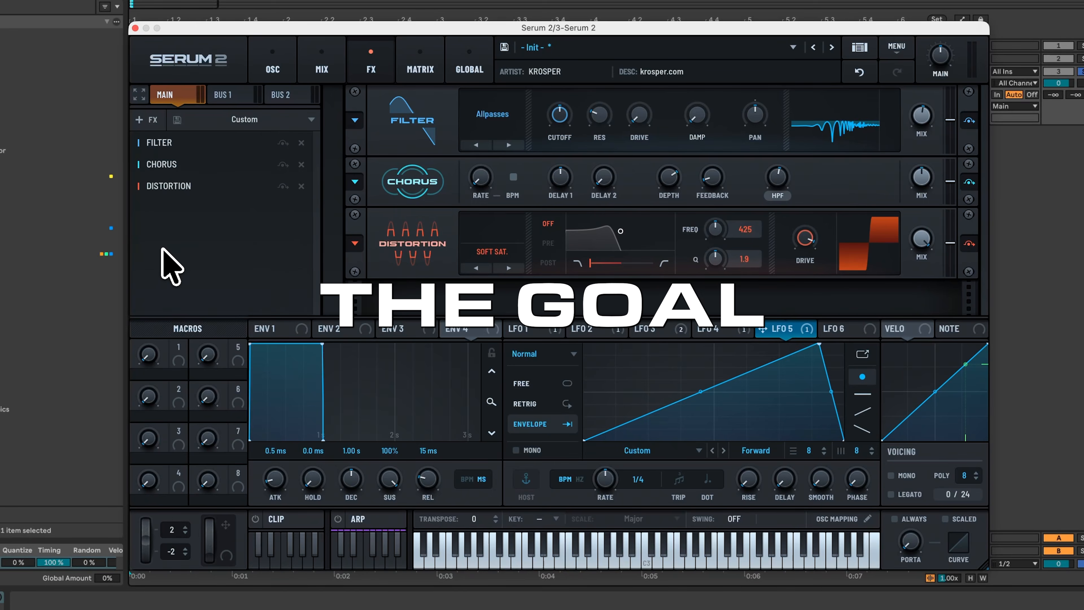
- Add an Equalizer and cut its low band by 8.1 dB at 285 Hz with a Q of 43
click(145, 120)
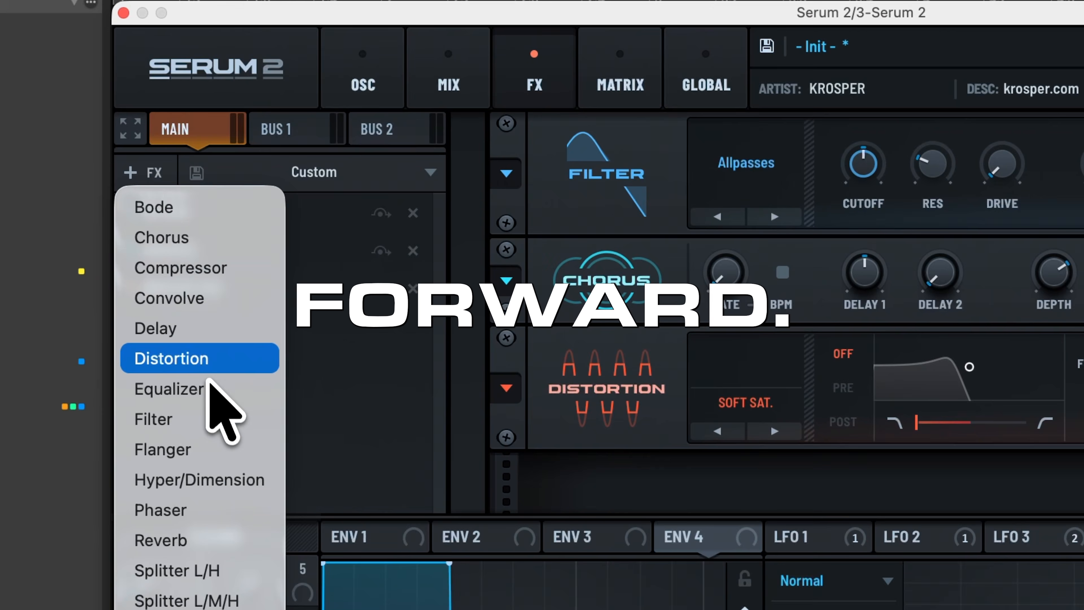
click(212, 384)
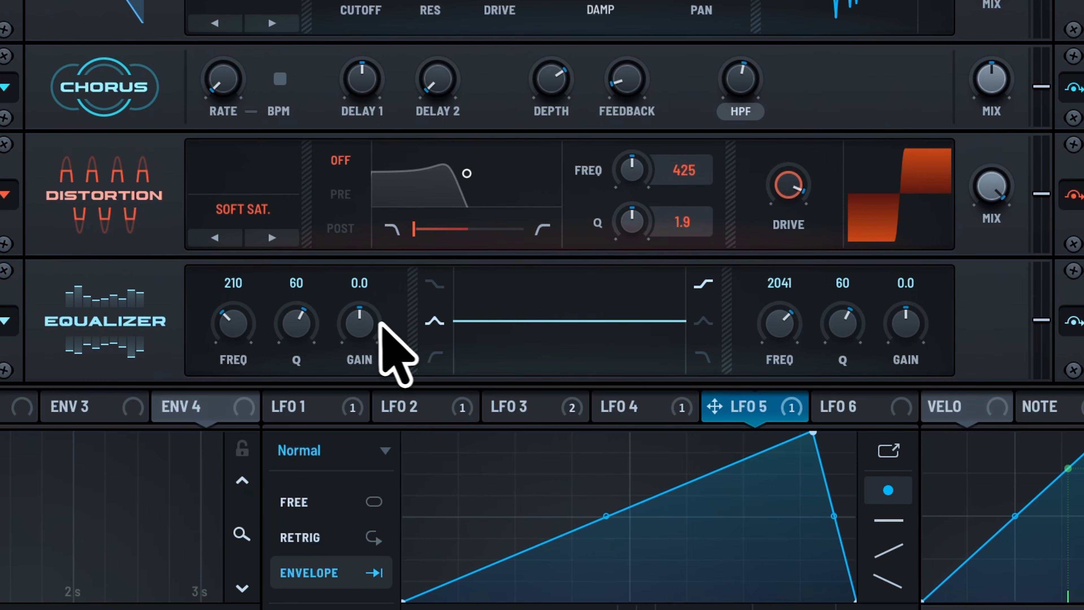
drag(383, 323, 371, 354)
drag(249, 316, 250, 323)
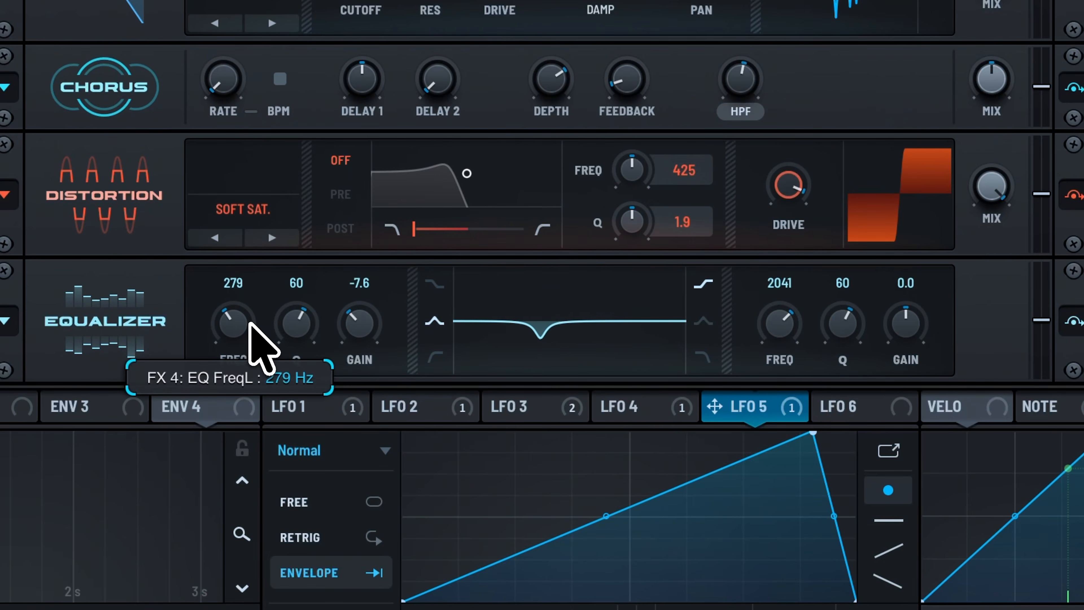
drag(291, 321, 292, 352)
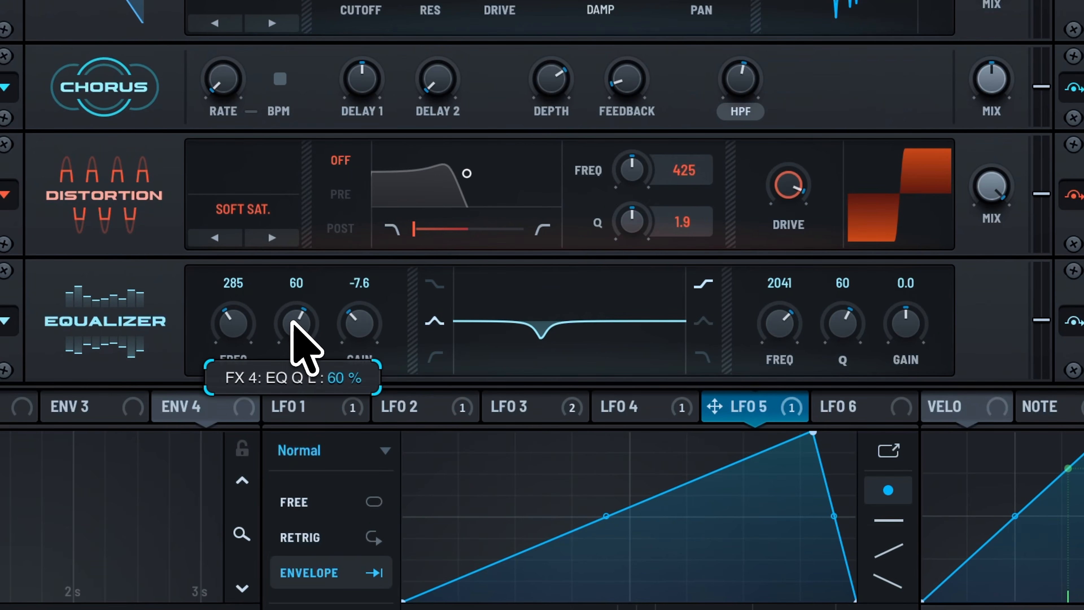
drag(358, 351, 358, 363)
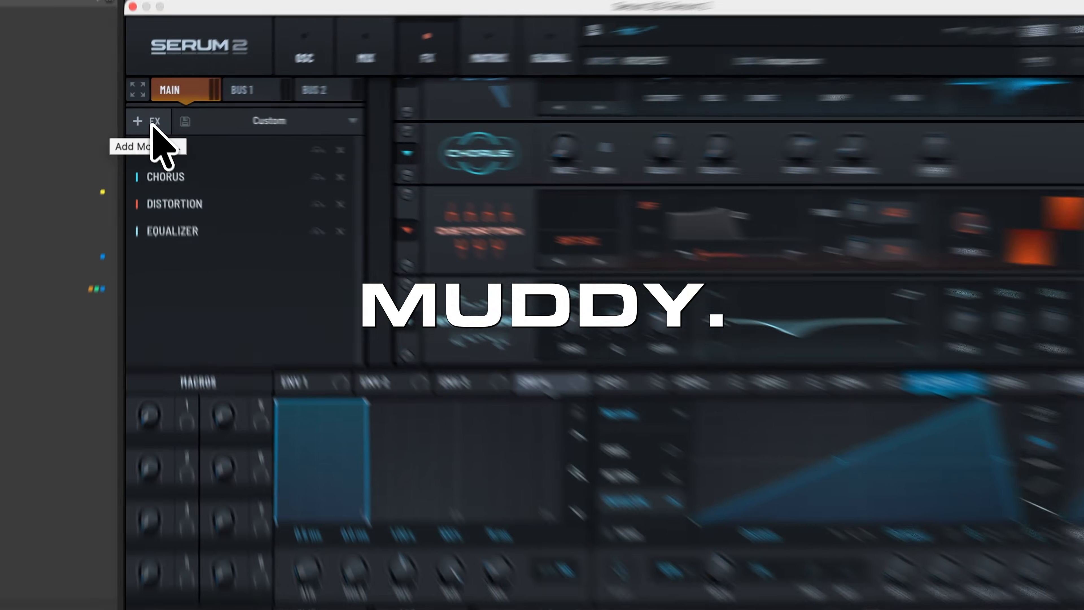
- Add a Compressor in Multiband mode with a threshold of -27.1 dB and a gain of 15.4
click(152, 124)
click(207, 225)
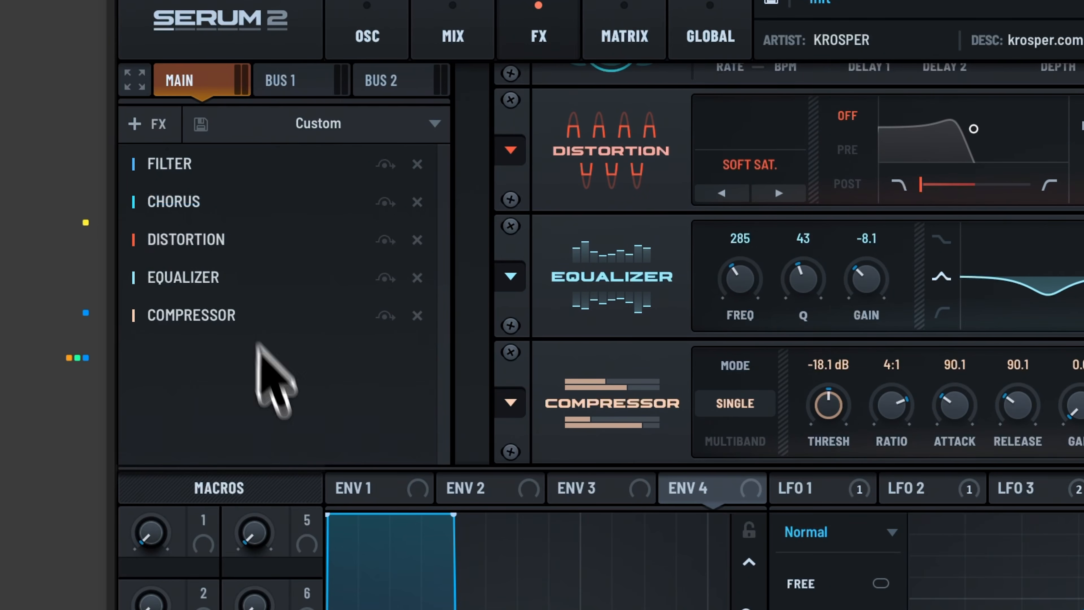
click(736, 440)
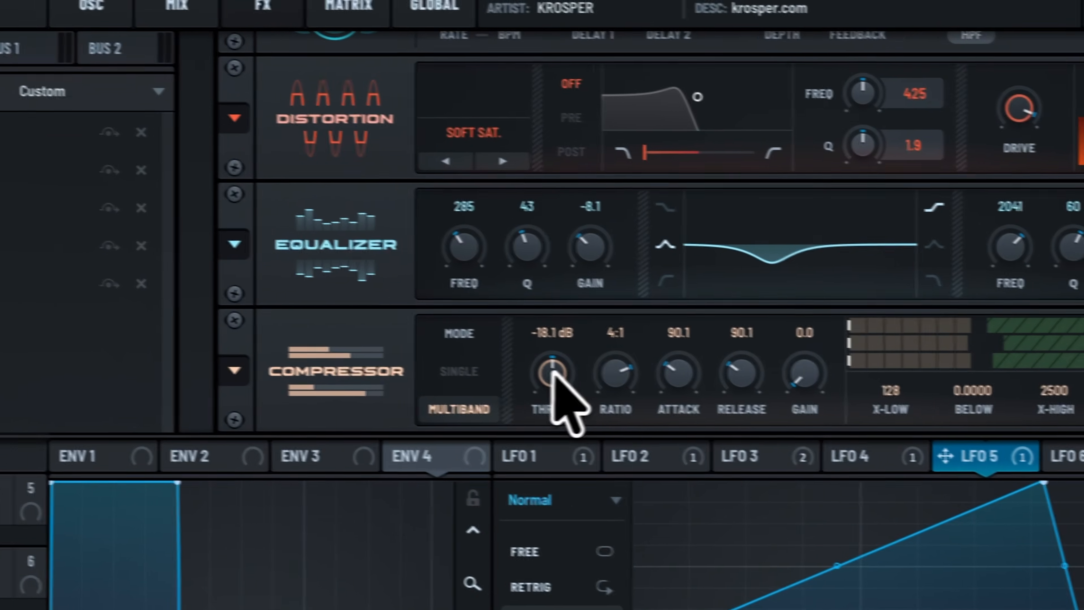
drag(553, 372, 562, 382)
drag(543, 344, 542, 344)
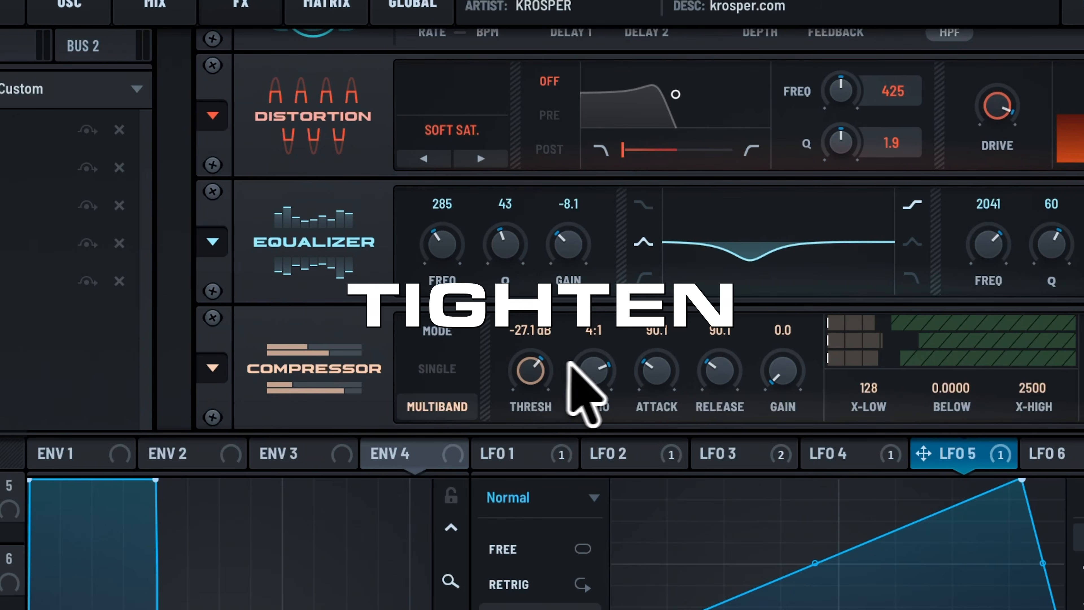
drag(789, 364, 806, 285)
drag(786, 368, 791, 357)
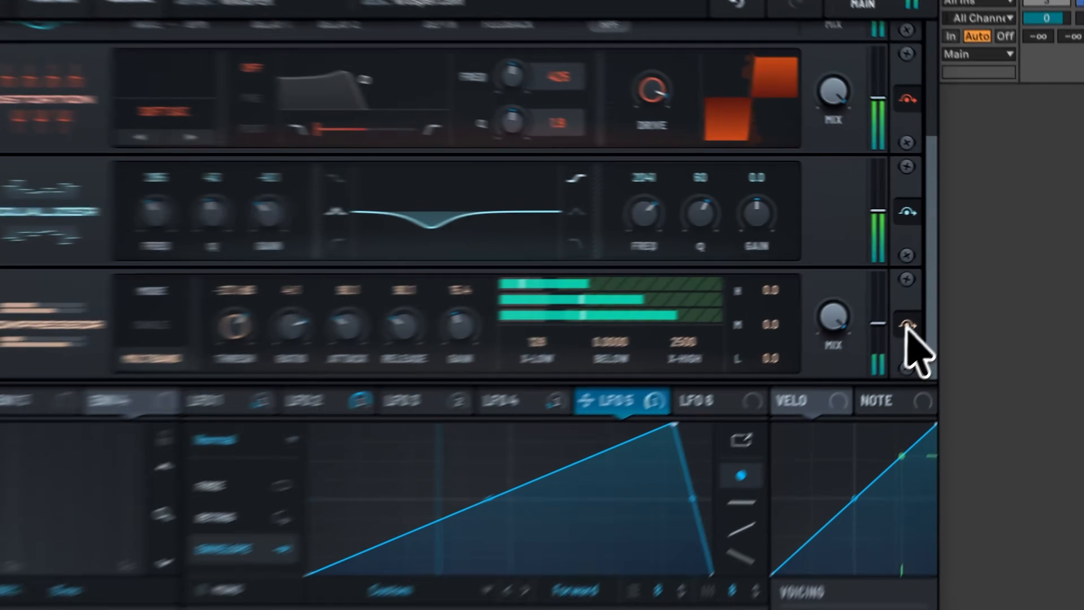
- Compare the sound with the compressor bypassed and active, and set its threshold to -24.4 dB
click(968, 280)
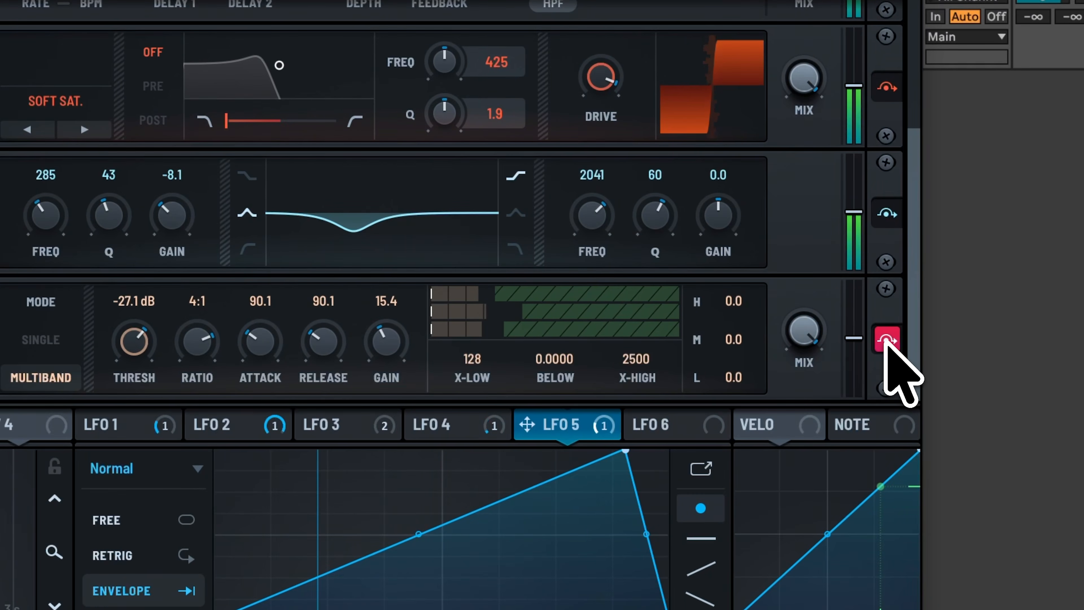
click(886, 340)
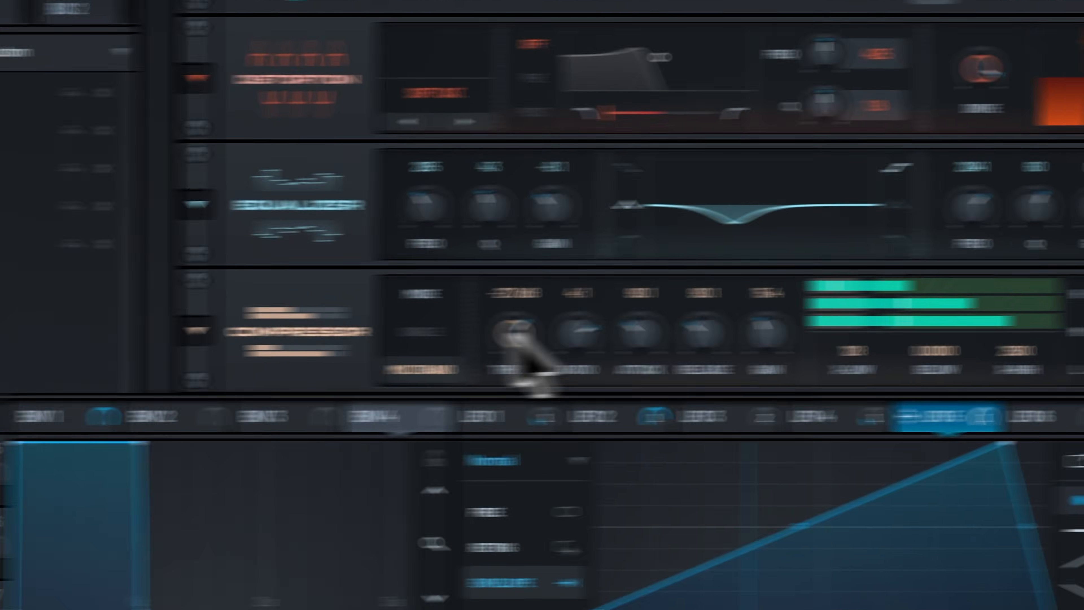
drag(129, 340, 129, 370)
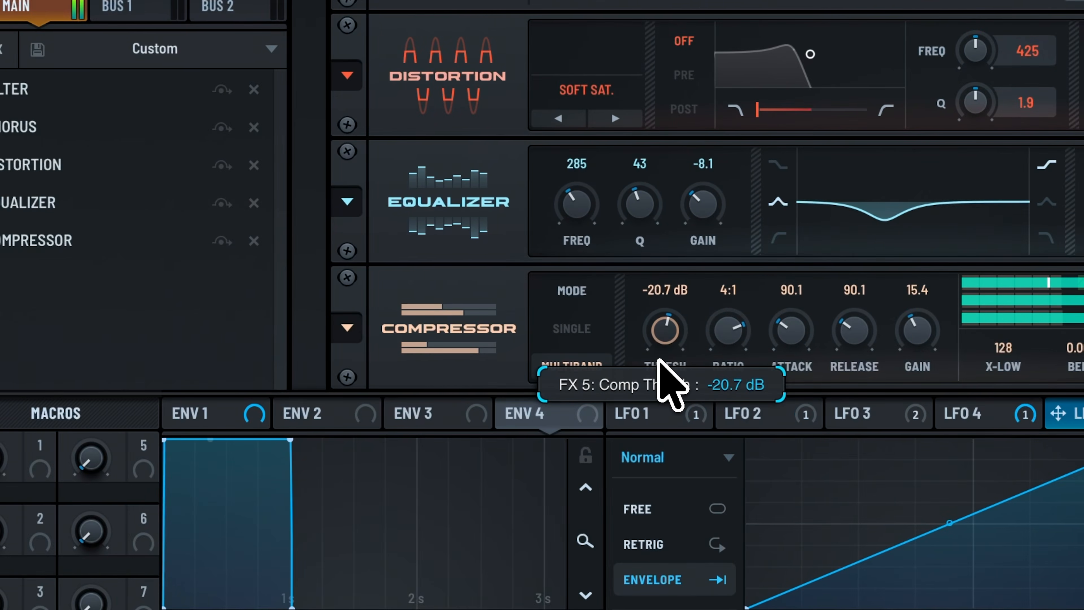
drag(658, 343, 659, 341)
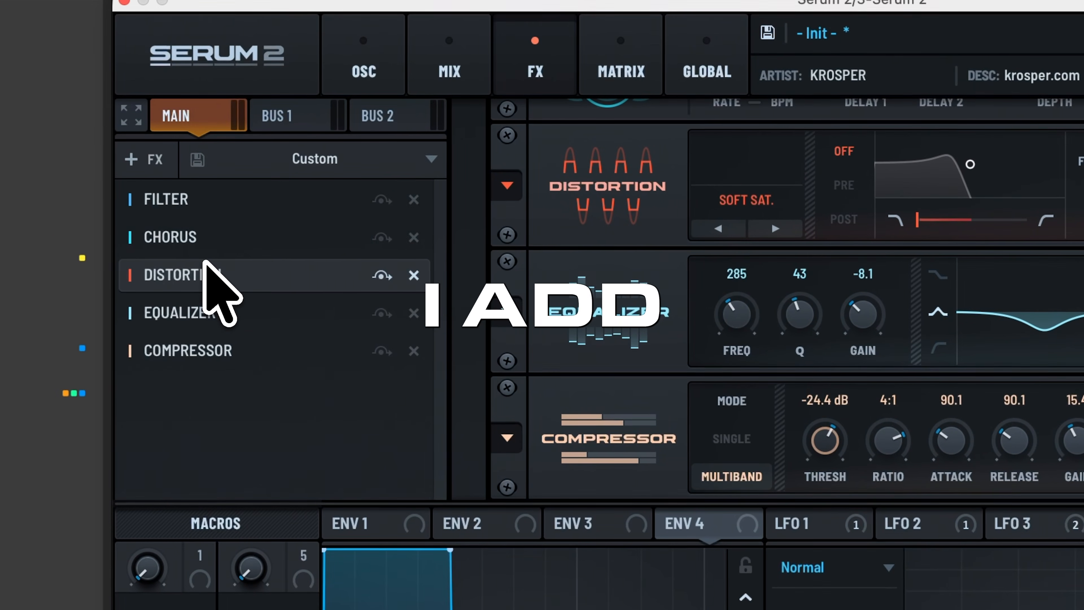
- Add a second Distortion after the compressor, set its type to Overdrive and raise its drive to about 80%
click(141, 158)
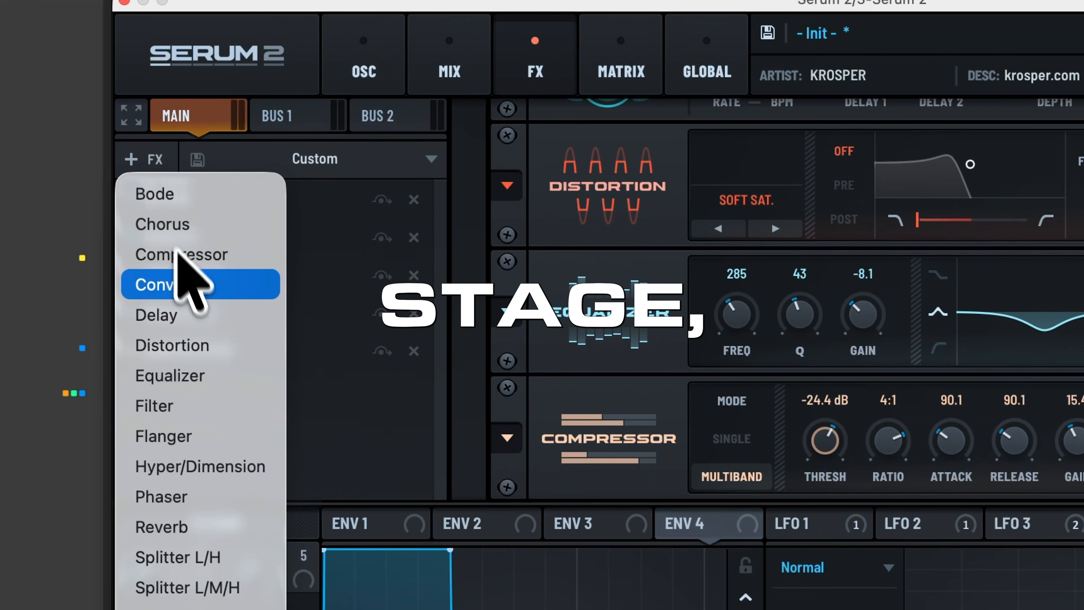
click(192, 347)
click(718, 480)
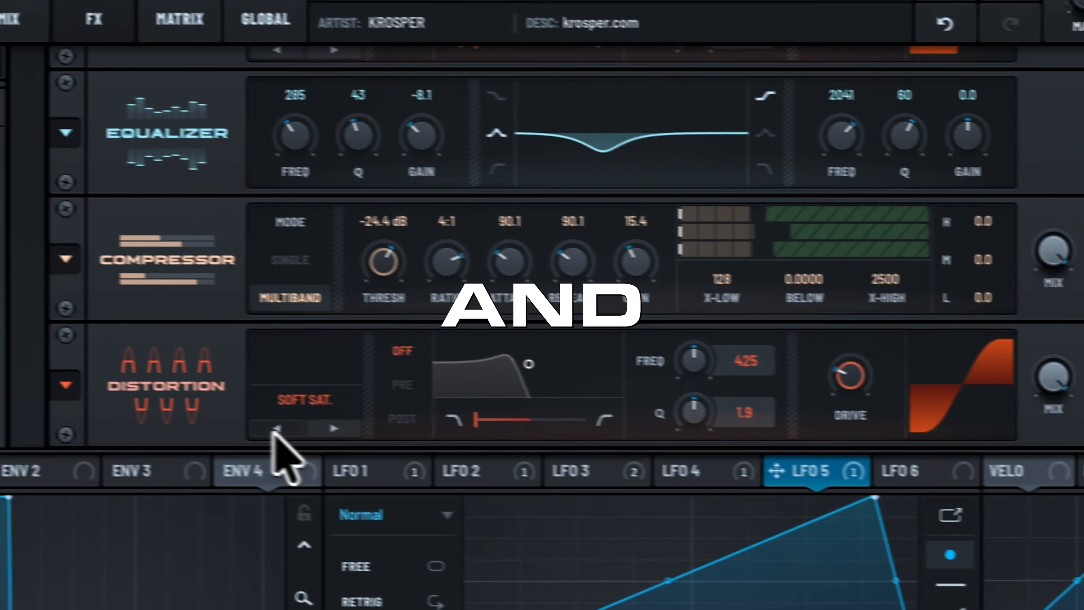
click(718, 481)
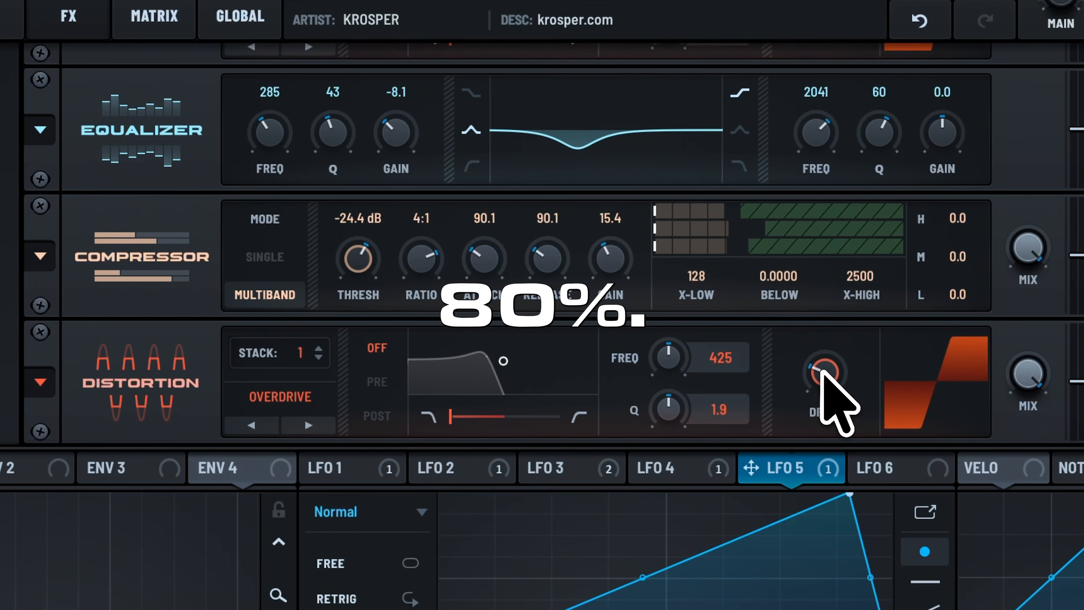
drag(821, 372, 827, 312)
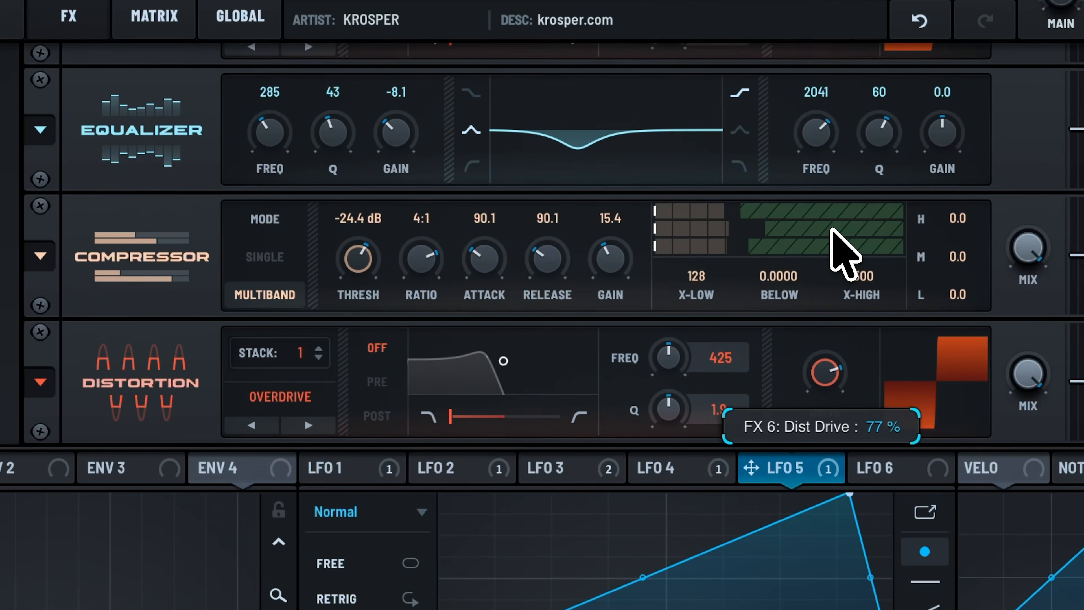
drag(831, 228, 831, 227)
drag(833, 361, 832, 364)
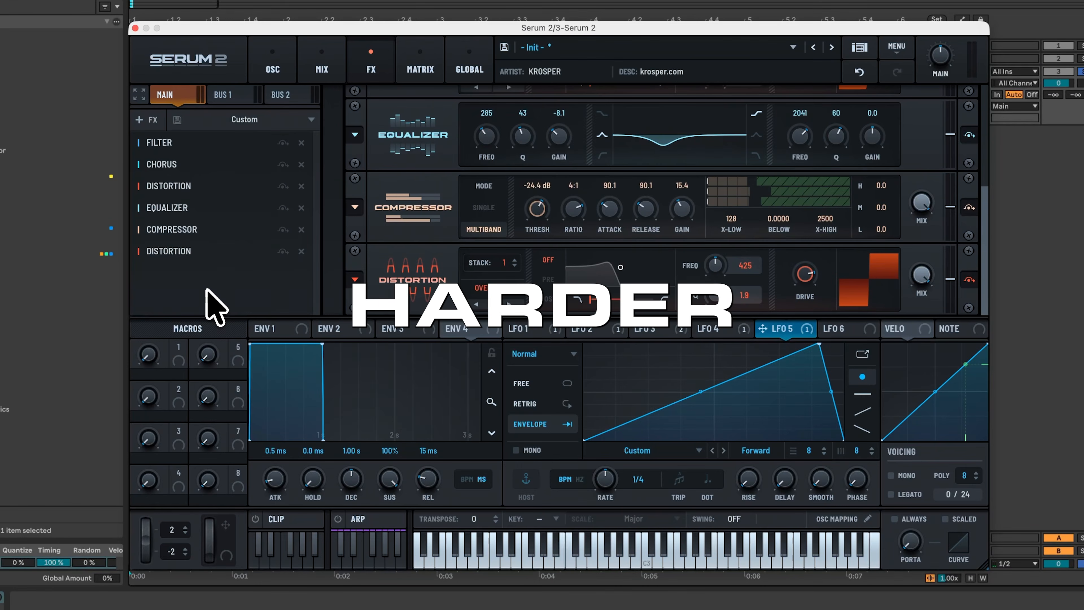
- Add a second Compressor in Multiband mode, set its threshold to 0.0 dB and its low band level to 5.9
click(145, 120)
click(166, 174)
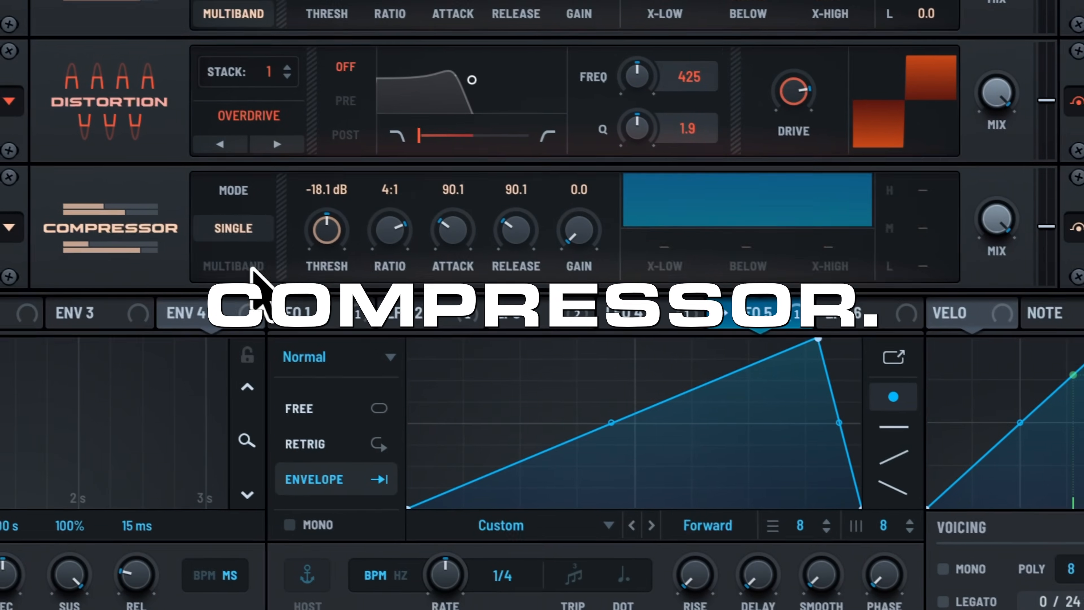
click(250, 263)
drag(316, 232, 316, 234)
double_click(317, 233)
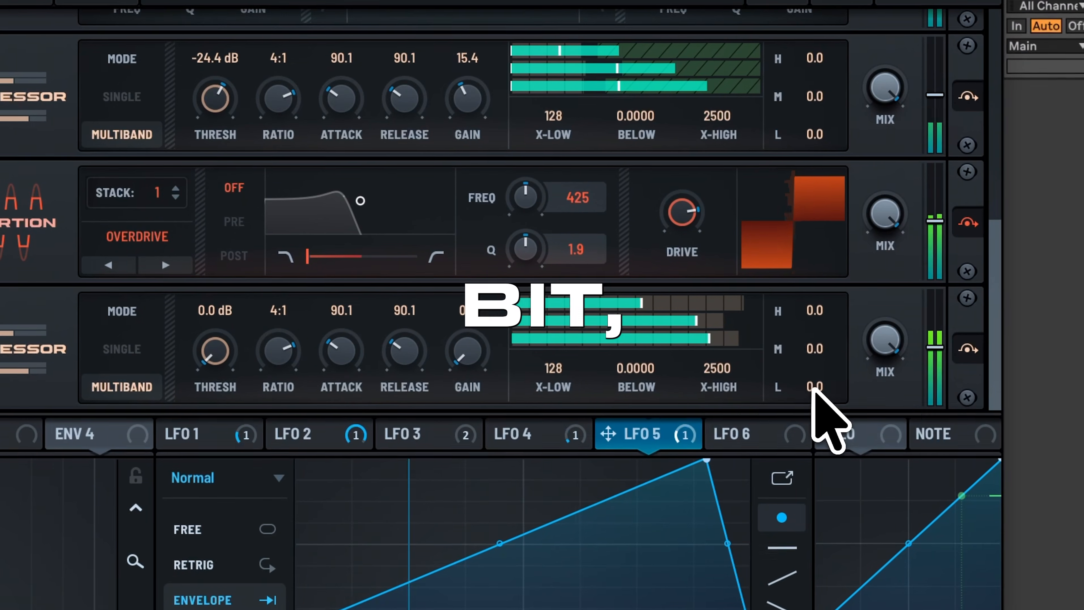
drag(813, 387, 811, 374)
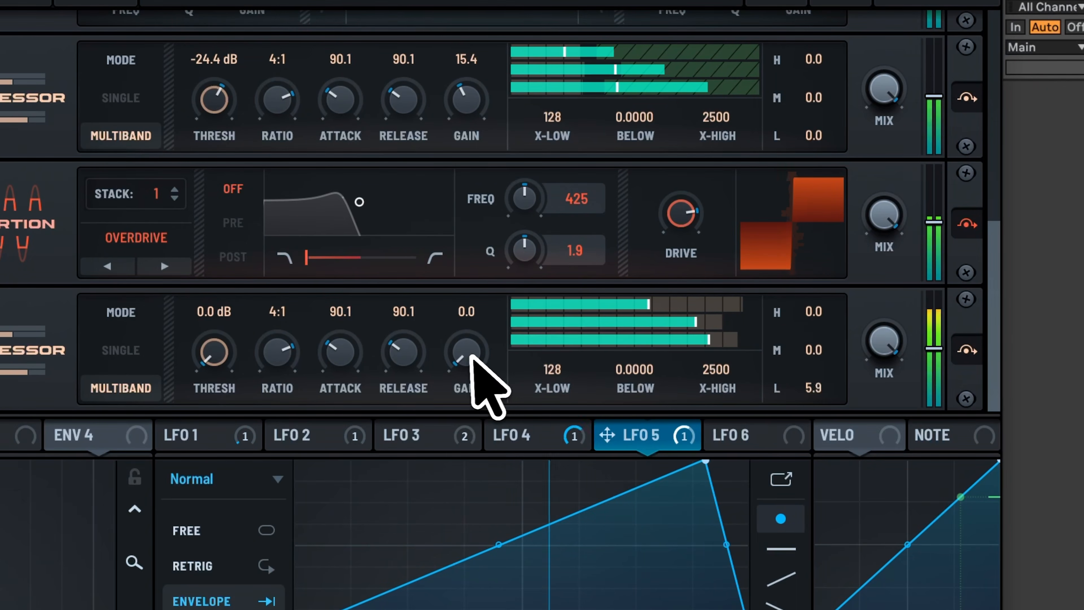
- Set the last compressor's Below ratio to 0.2670 and its gain to 1.6 while auditioning the sound
key(space)
key(space)
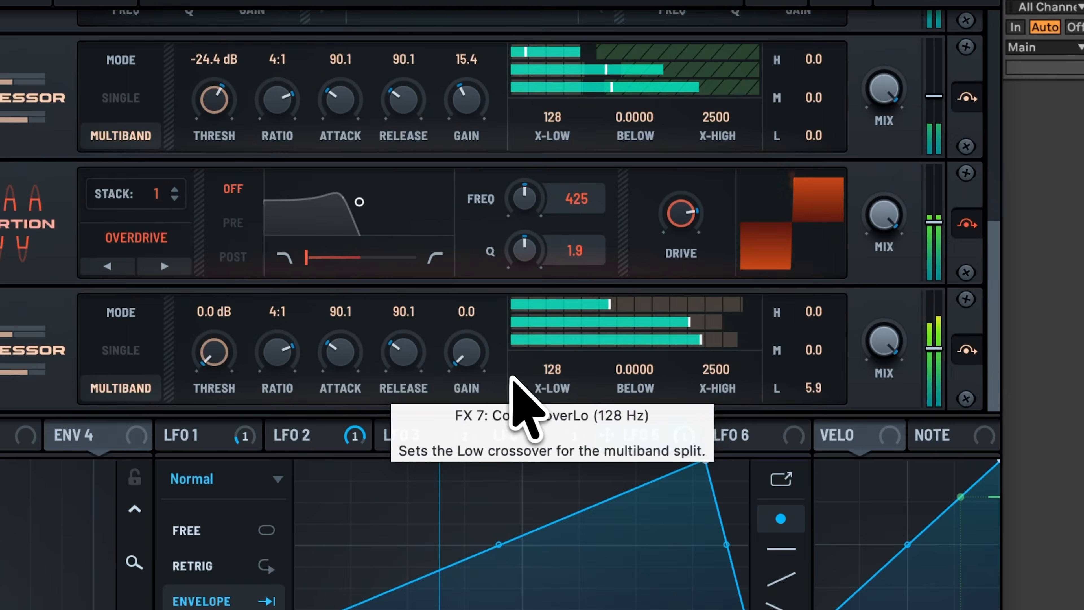
drag(634, 324, 626, 337)
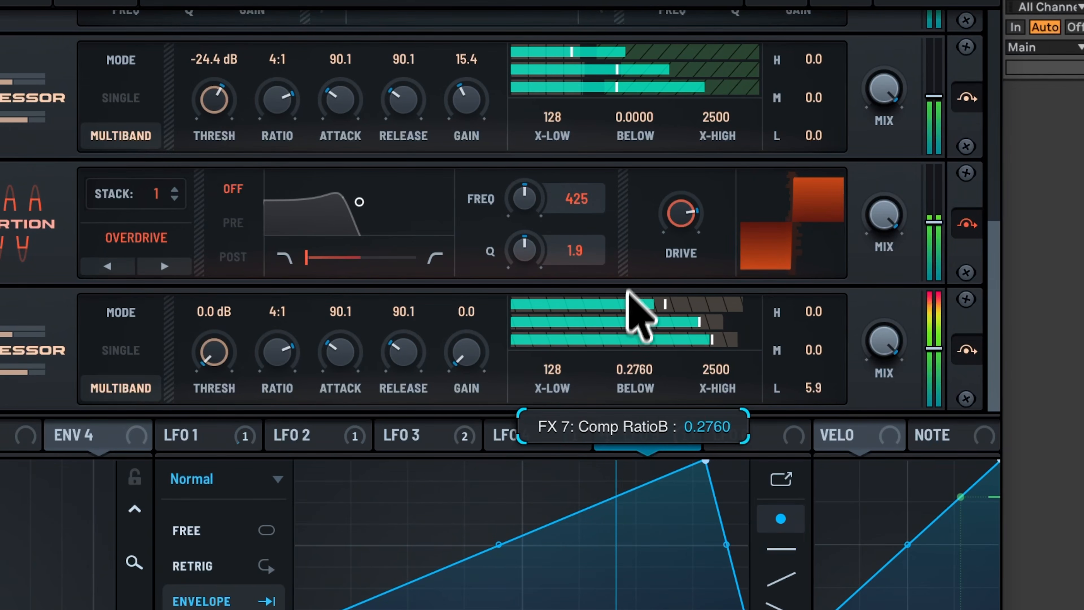
drag(462, 347, 462, 341)
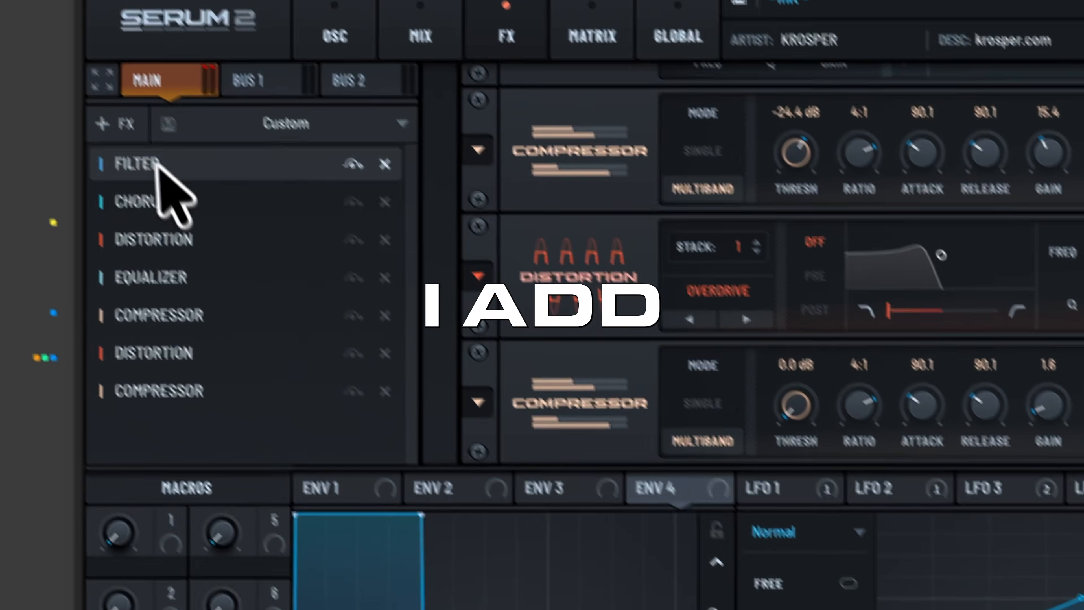
- Add a third Distortion at the end of the chain, set its type to Softclip and raise its drive to about 80%
click(121, 119)
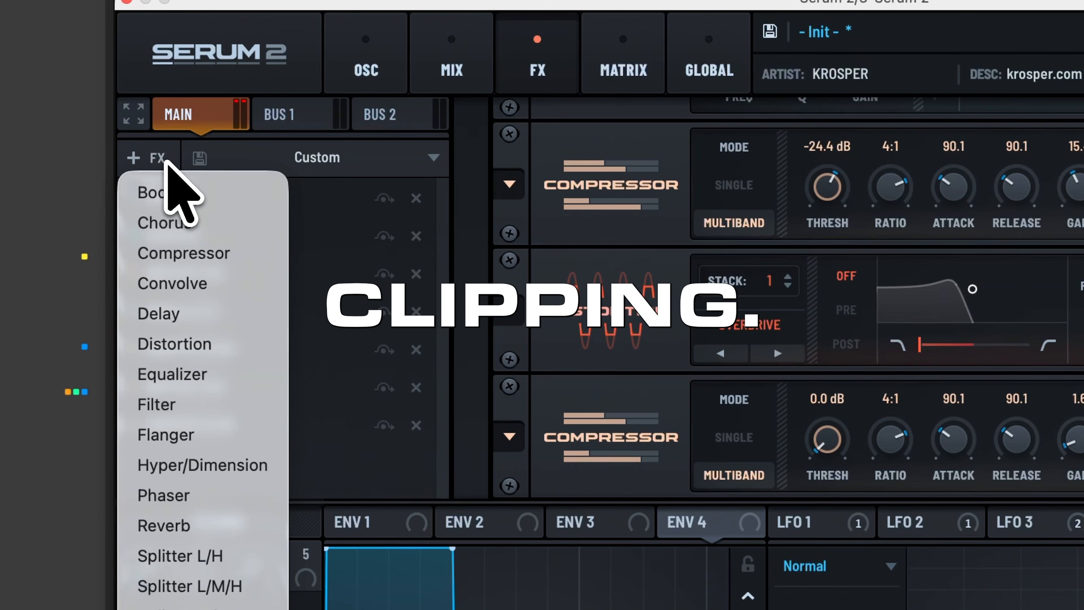
click(201, 346)
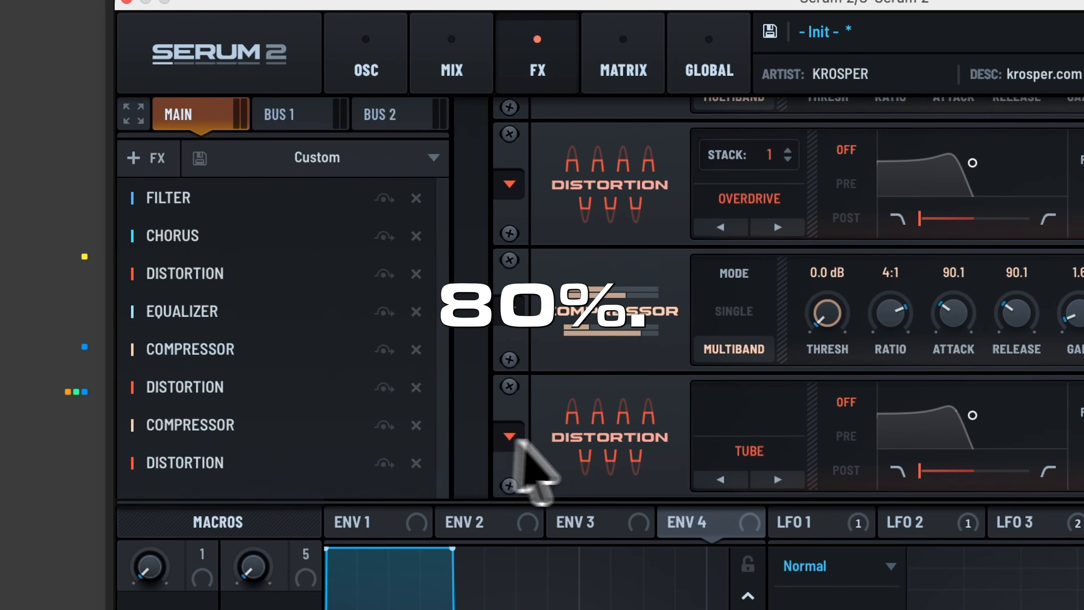
click(753, 477)
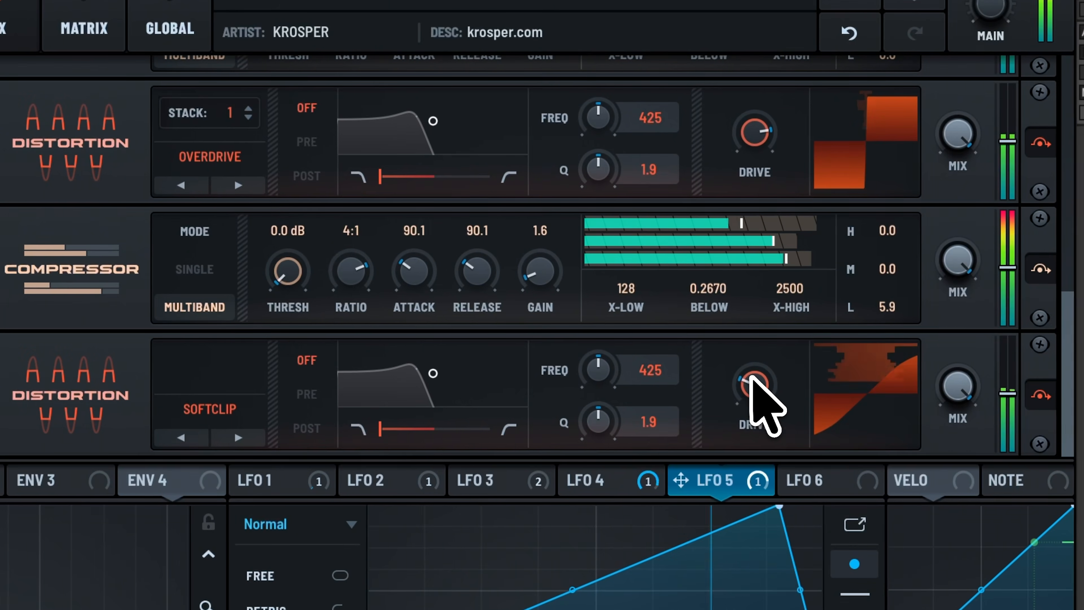
drag(753, 386, 765, 226)
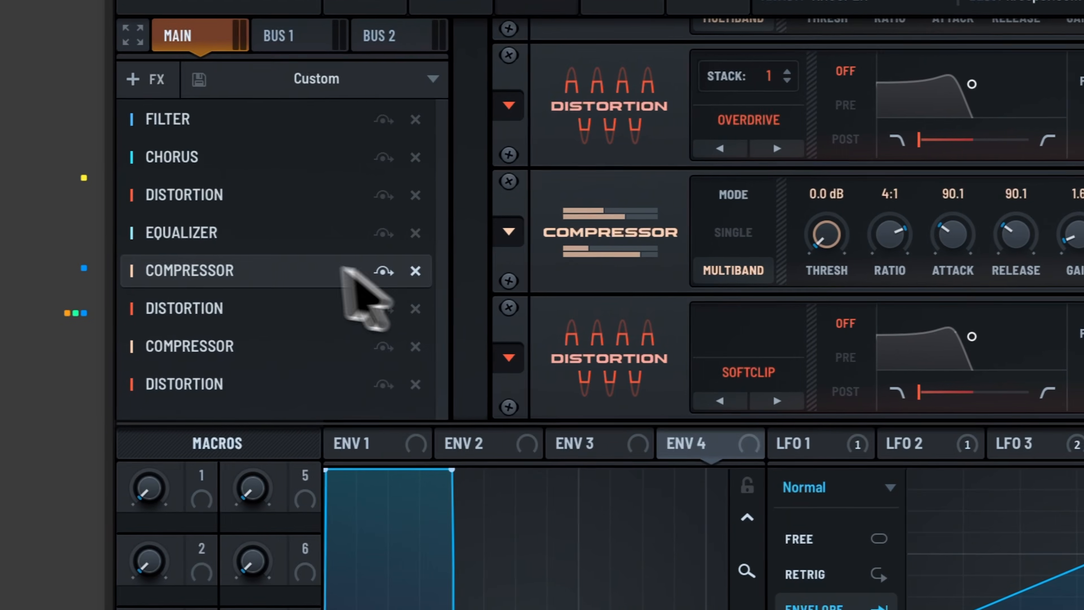
- Add a Utility effect at the end of the main chain and enable its Mono Bass option
click(148, 79)
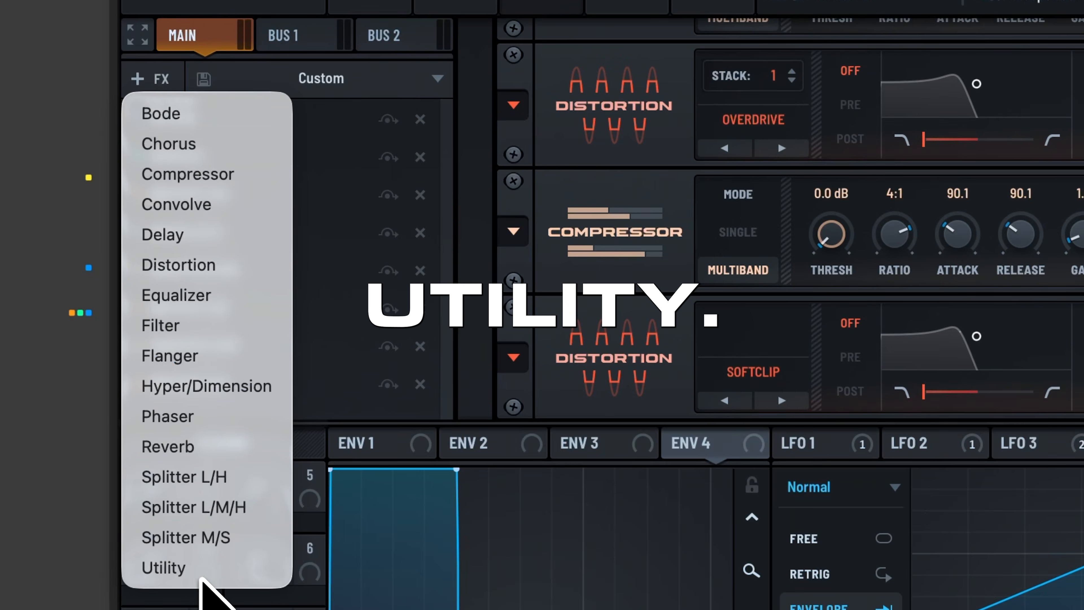
click(194, 571)
click(597, 301)
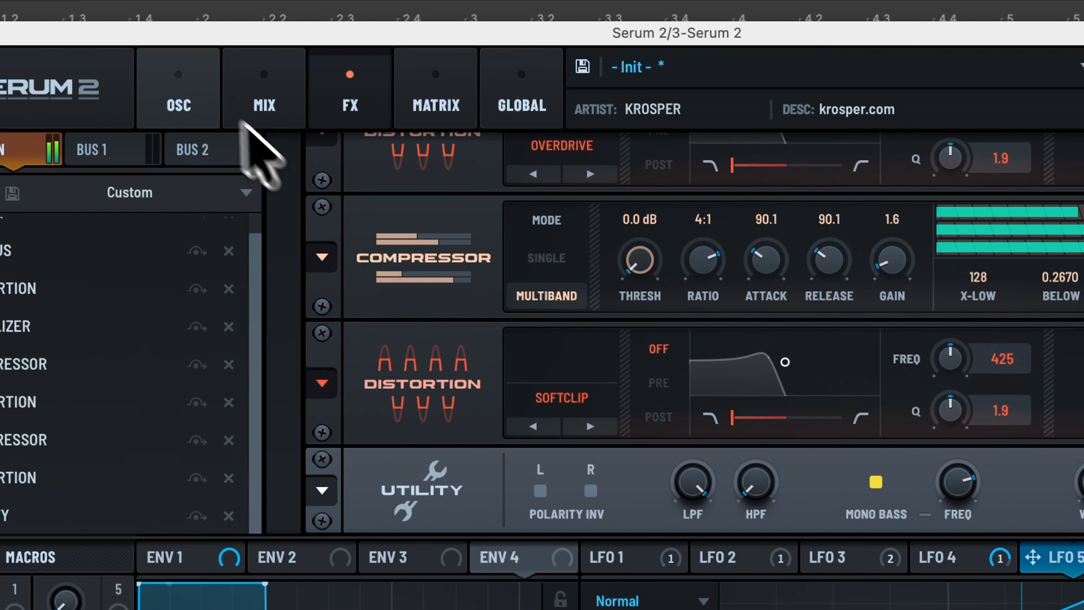
- Shape LFO 6 as a curve rising to a mid-level plateau halfway through its cycle and set its mode to Envelope
click(182, 87)
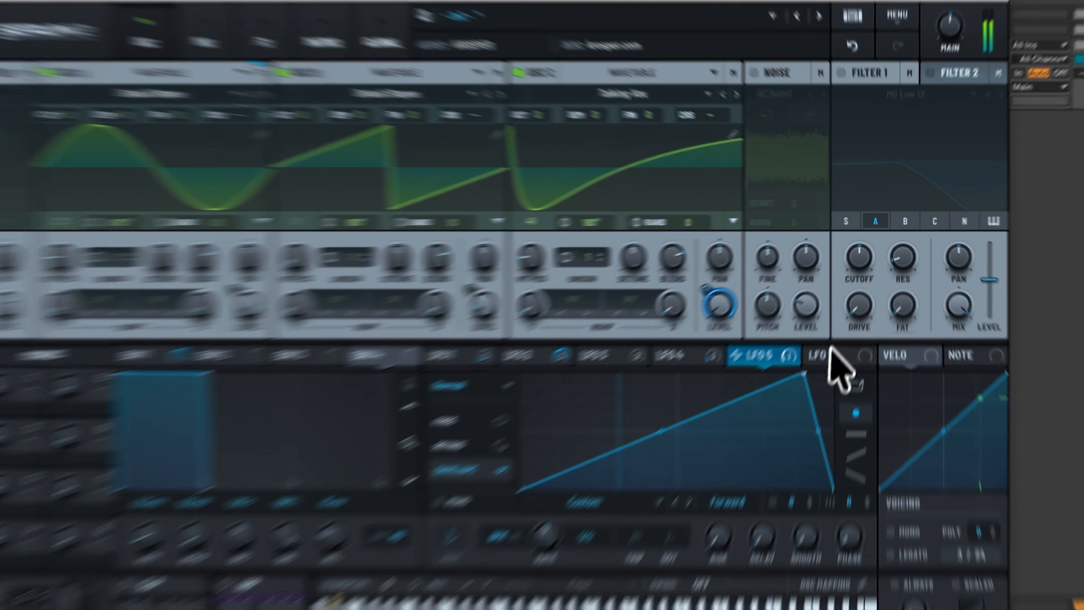
click(834, 328)
drag(579, 454, 817, 545)
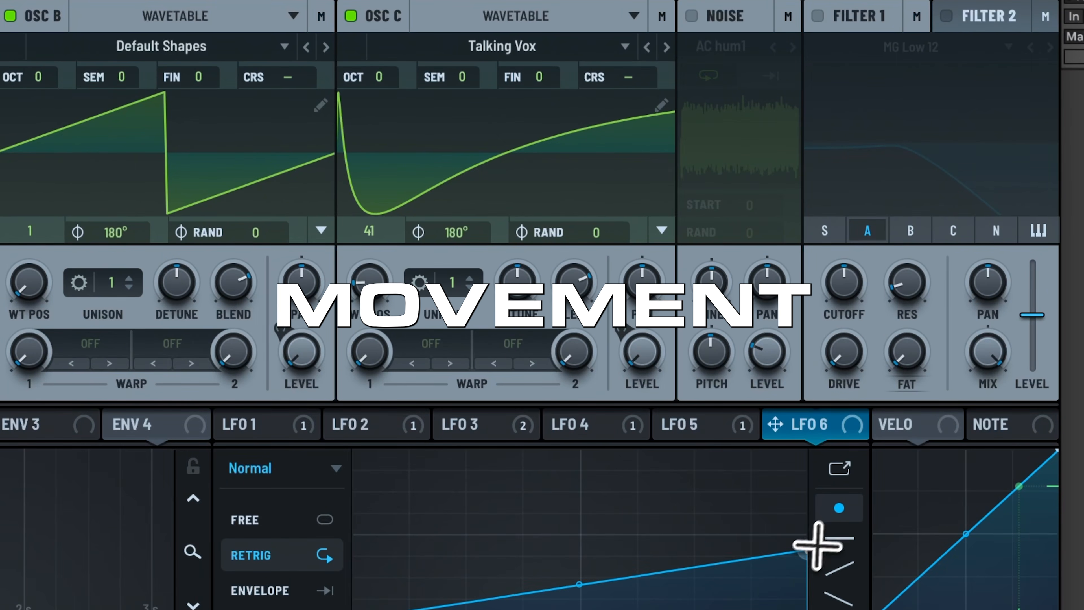
drag(589, 541, 581, 535)
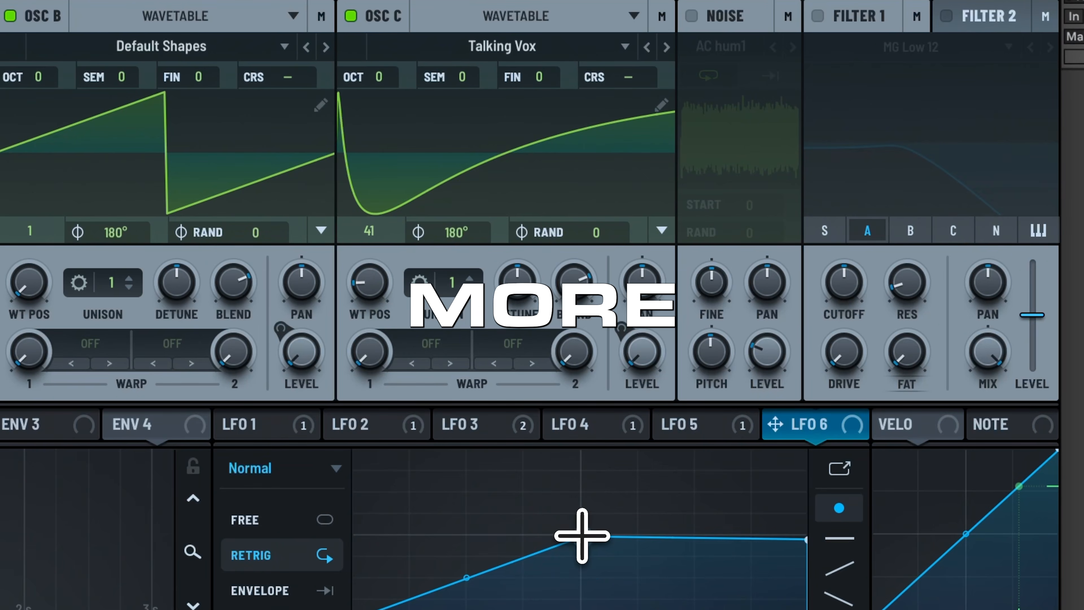
click(286, 595)
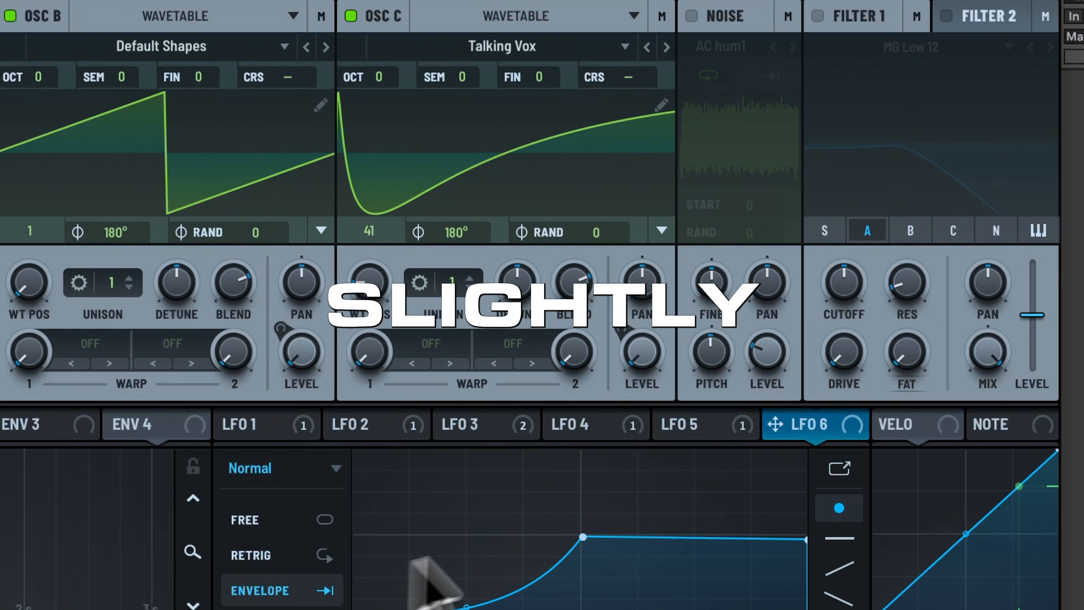
- Assign LFO 6 to oscillator C's wavetable position, adjust the modulation amount and set the position to 55
drag(812, 427, 372, 329)
drag(347, 267, 346, 330)
drag(376, 282, 381, 214)
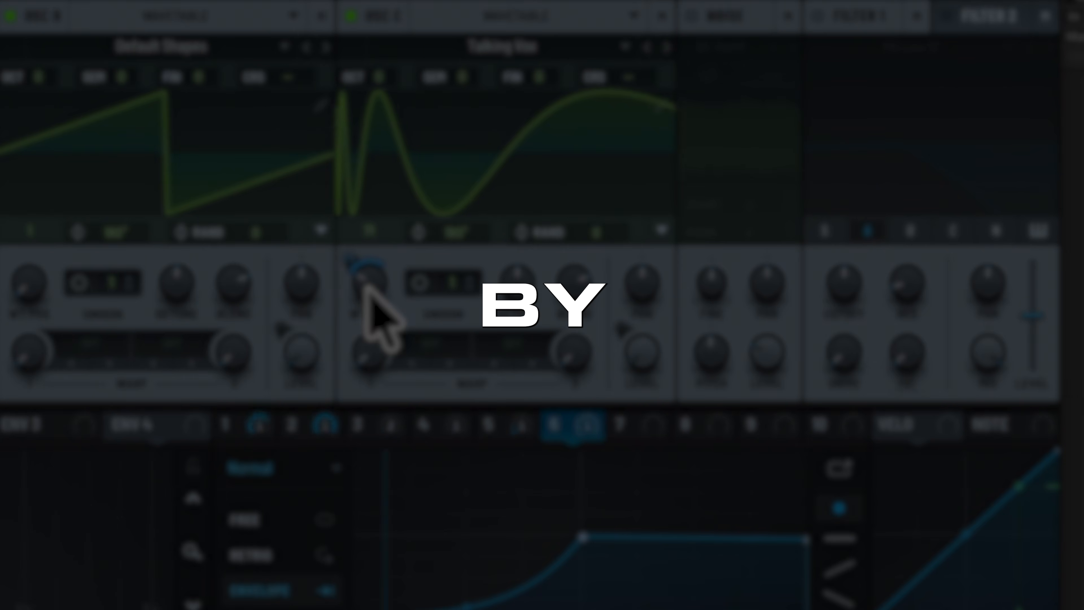
drag(365, 287, 366, 302)
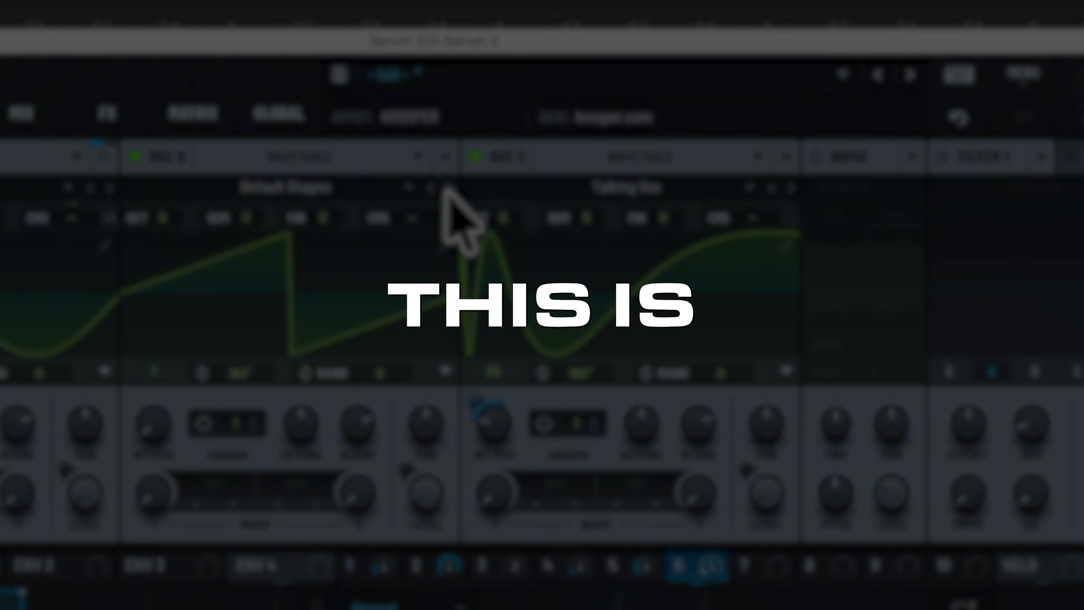
- Audition the AlienSpectral [SN] and Bowed Metal [ML] wavetables on oscillator B
click(326, 47)
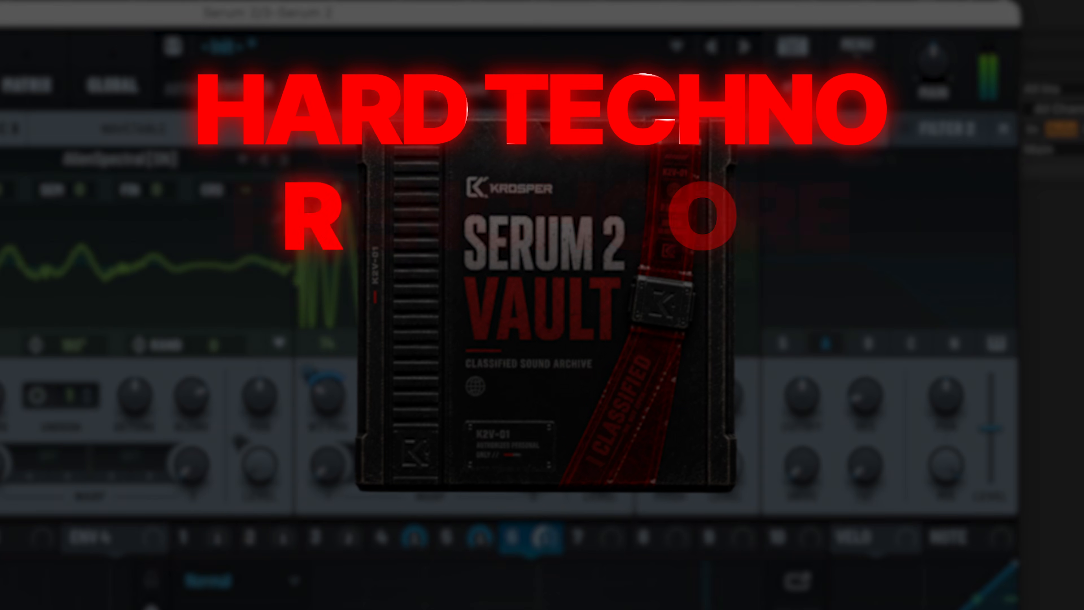
click(290, 160)
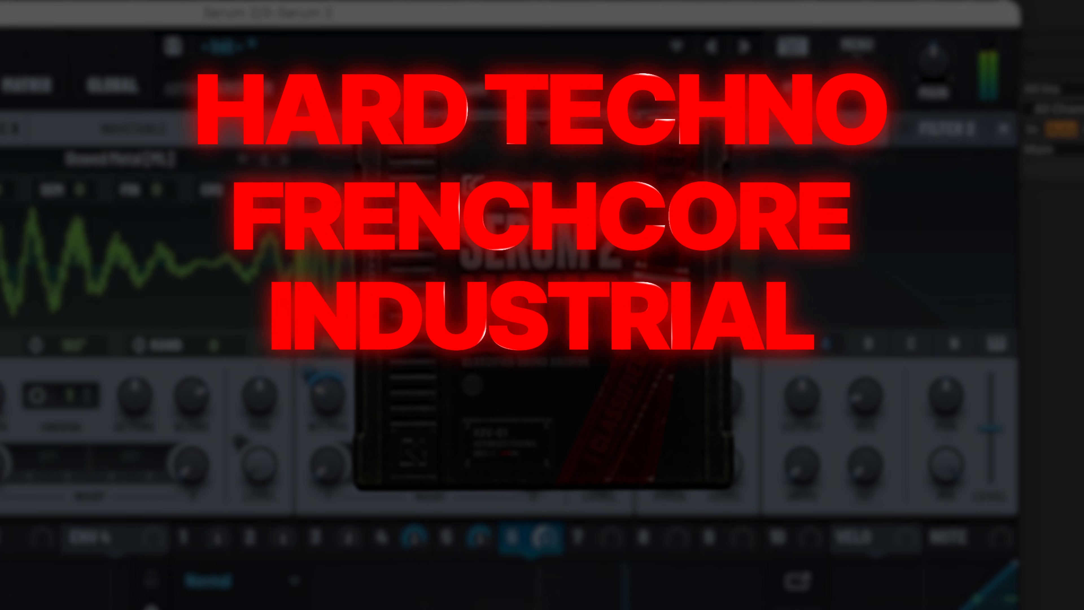
click(285, 160)
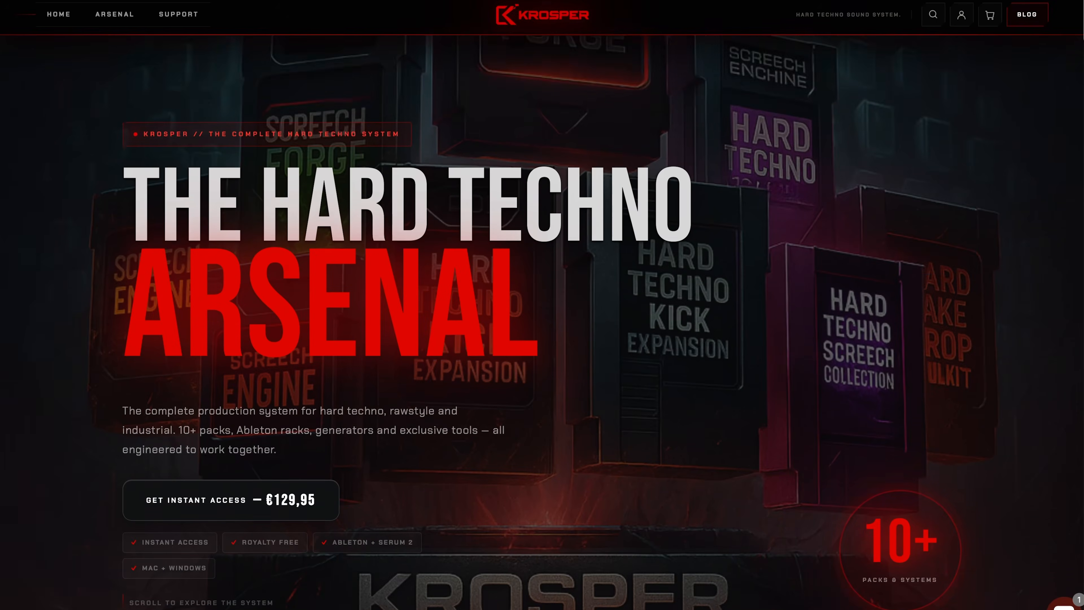
- Look through the Hard Techno Arsenal product page on the Krosper website down to its pricing comparison
scroll(541, 305, down, 15)
scroll(542, 305, down, 20)
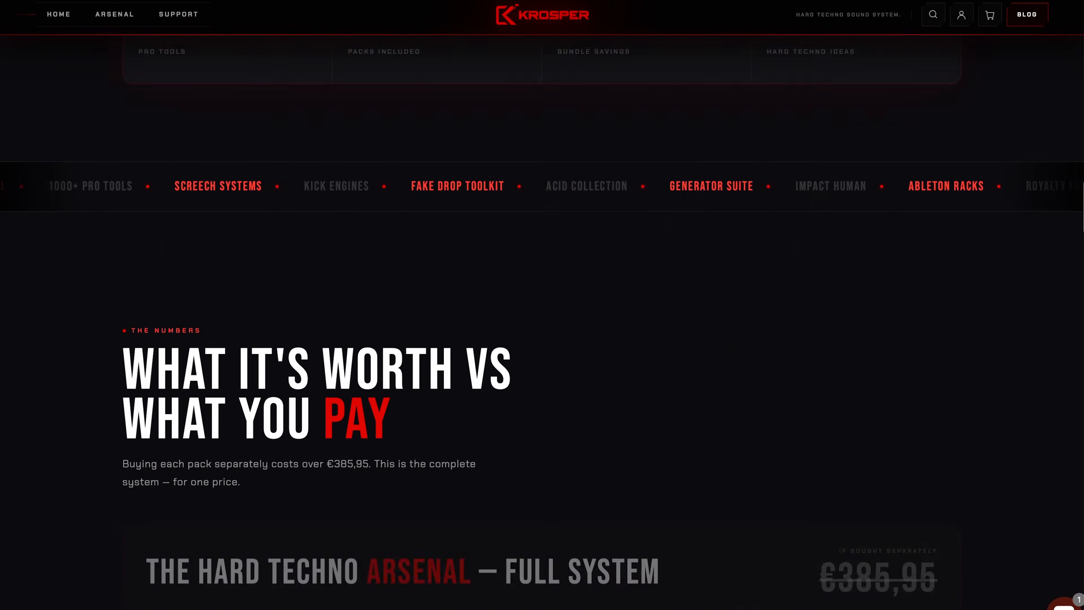
scroll(542, 305, down, 10)
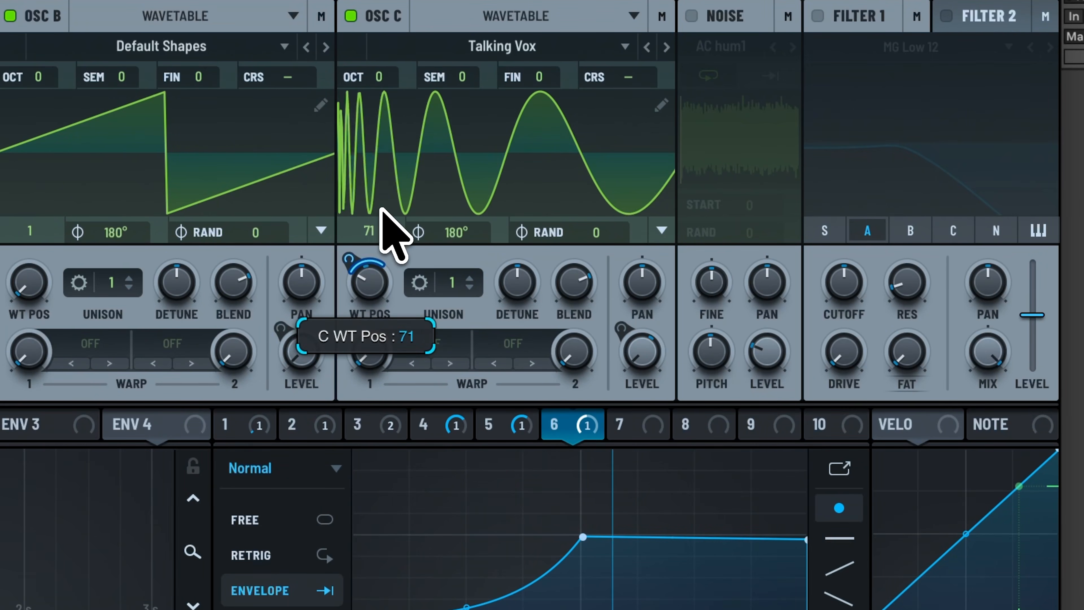
- Change oscillator B's wavetable to AlienSpectral [SN] after comparing it with Bowed Metal [ML], and set oscillator C's wavetable position to 74
drag(366, 287, 367, 304)
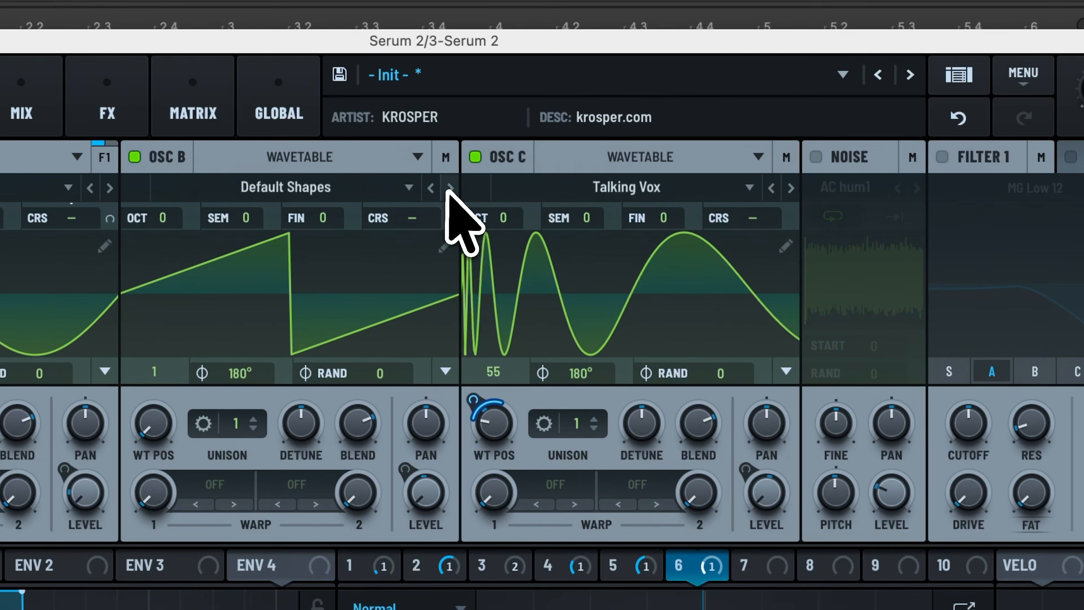
click(450, 188)
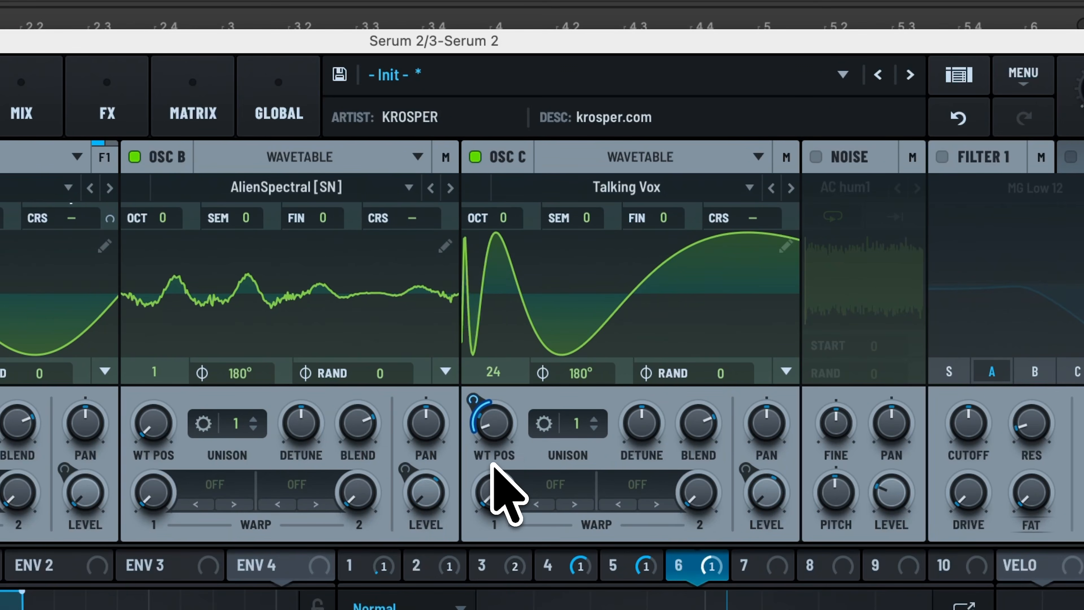
drag(491, 431, 492, 367)
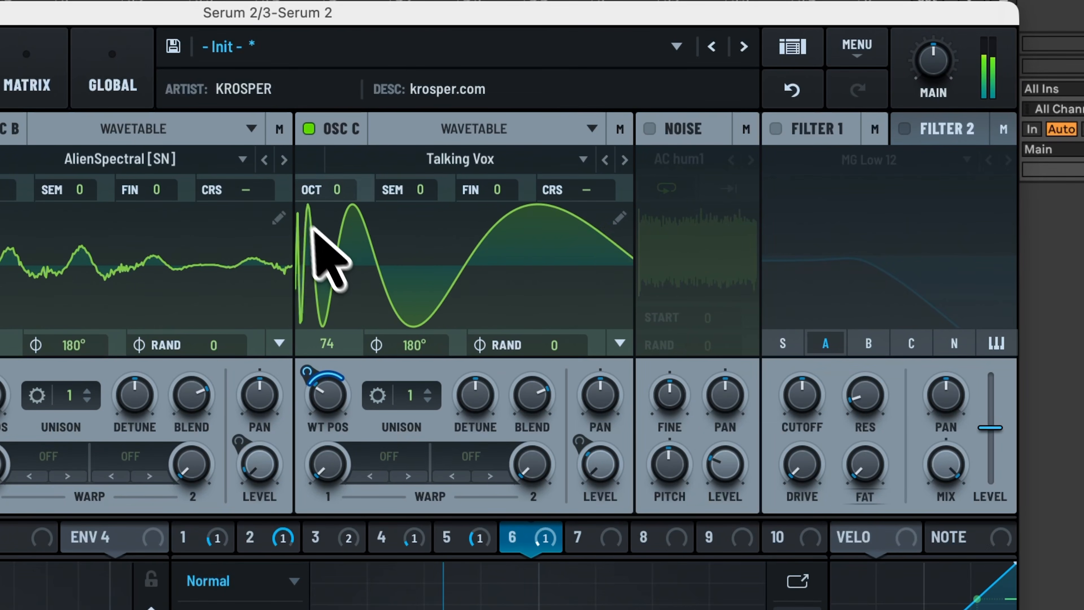
click(283, 160)
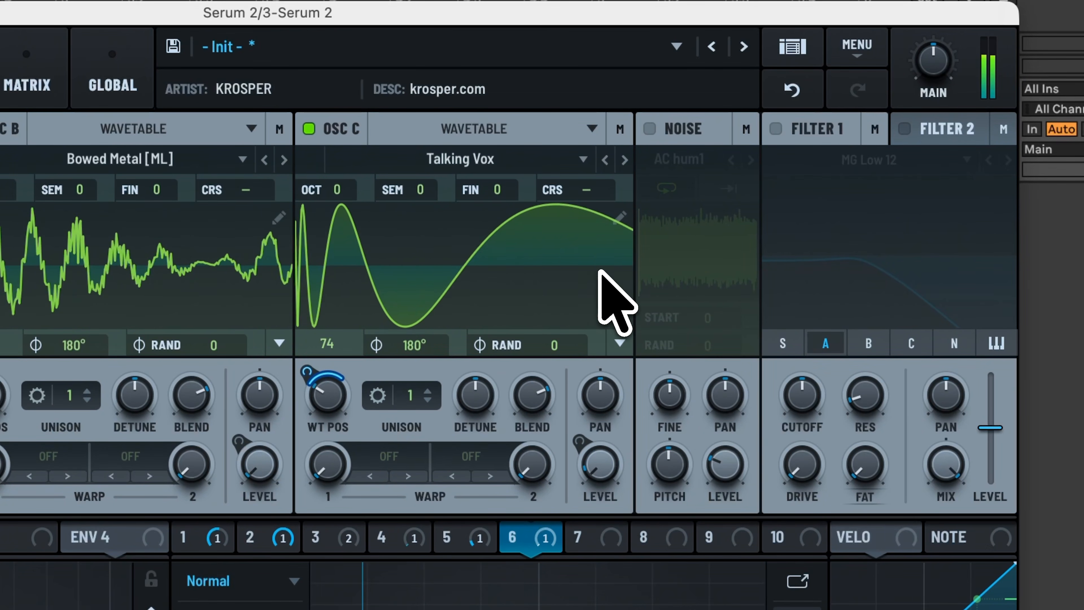
click(268, 160)
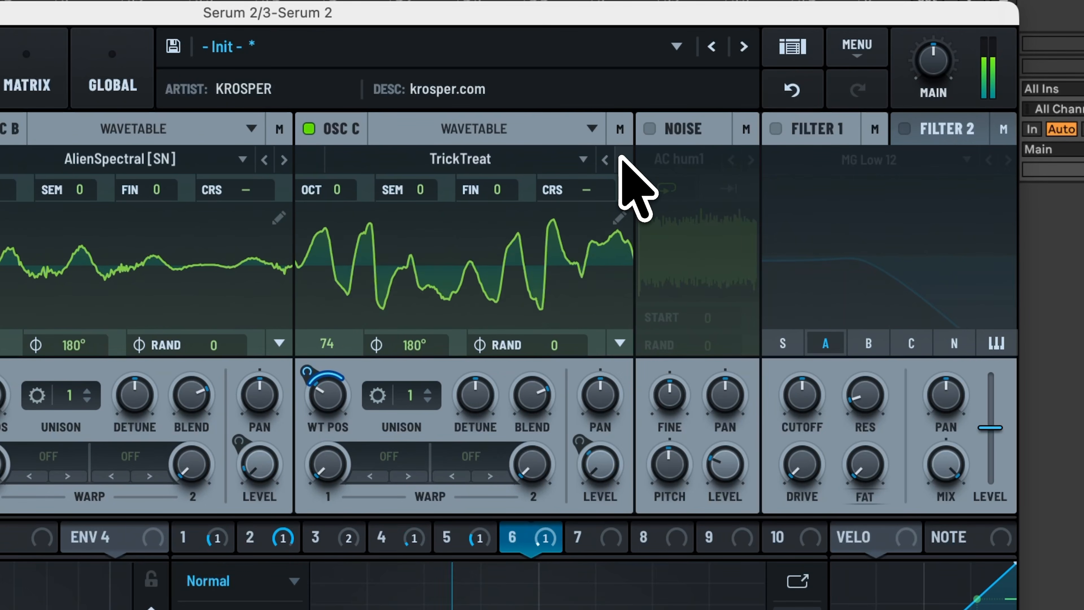
- Undo the last wavetable position change on oscillator C and load its Tubular wavetable
mouse_move(327, 403)
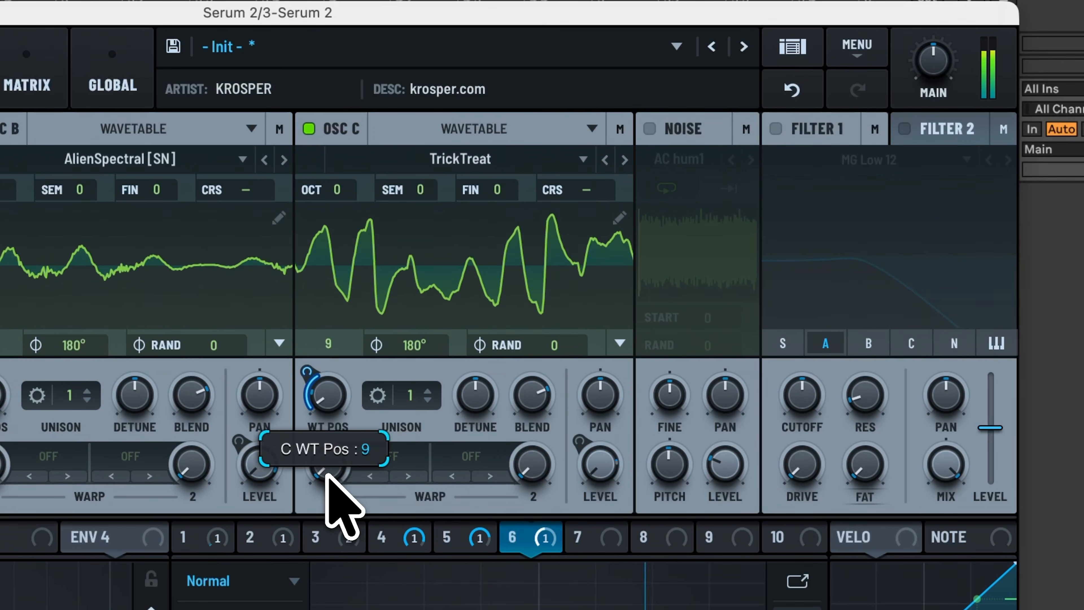
key(super+z)
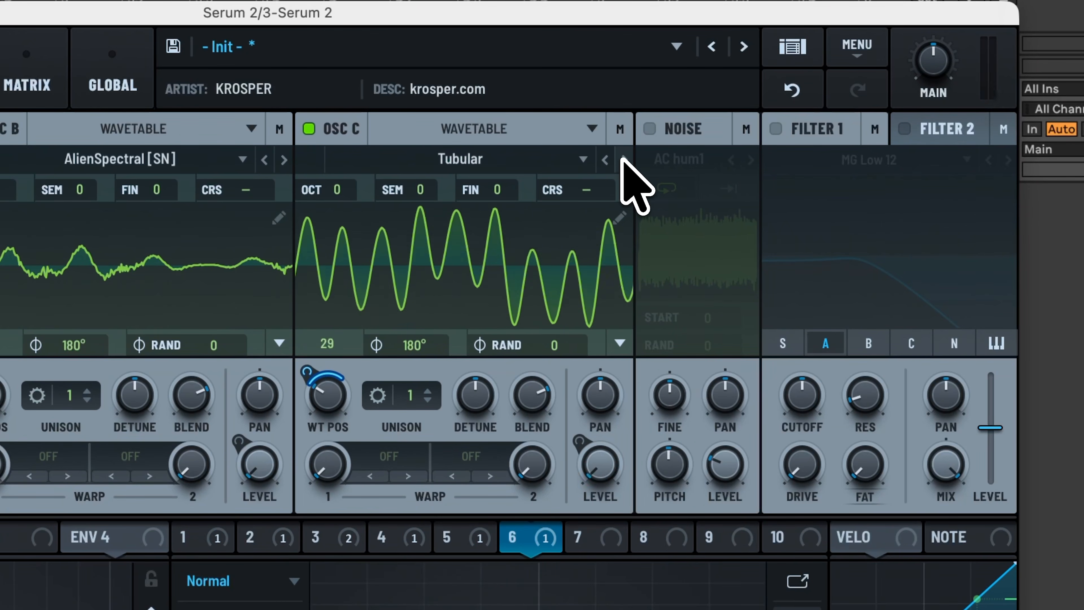